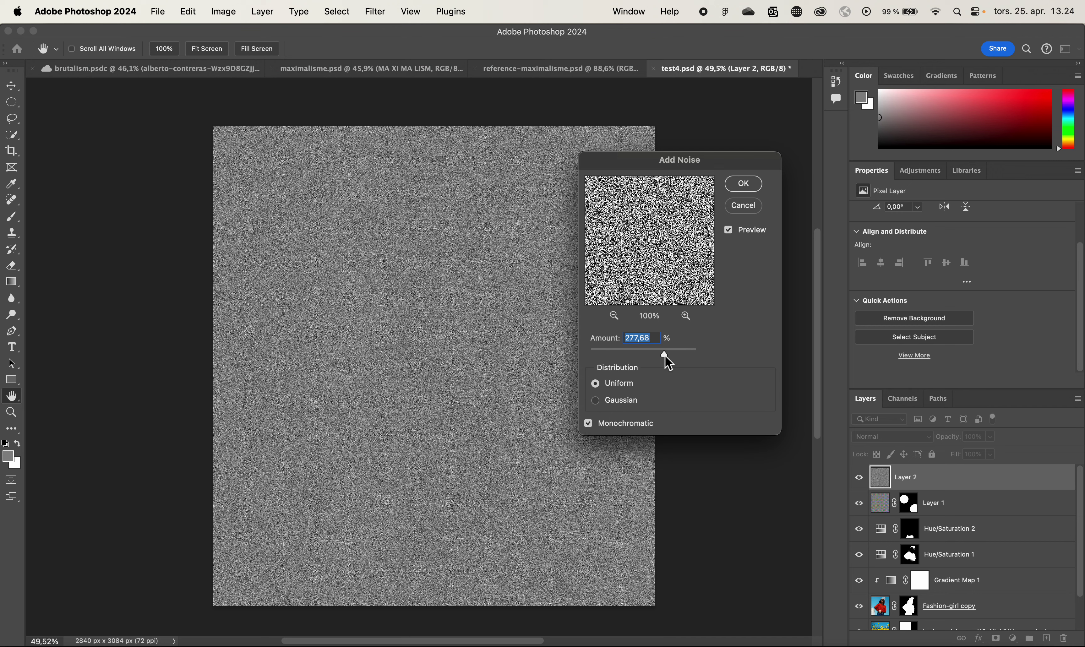
Apply monochromatic Gaussian noise at 235.34% to Layer 2 and set the layer's blend mode to Soft Light
mouse_move(665, 358)
left_mouse_down()
mouse_move(617, 355)
mouse_move(677, 356)
mouse_move(654, 355)
left_mouse_up()
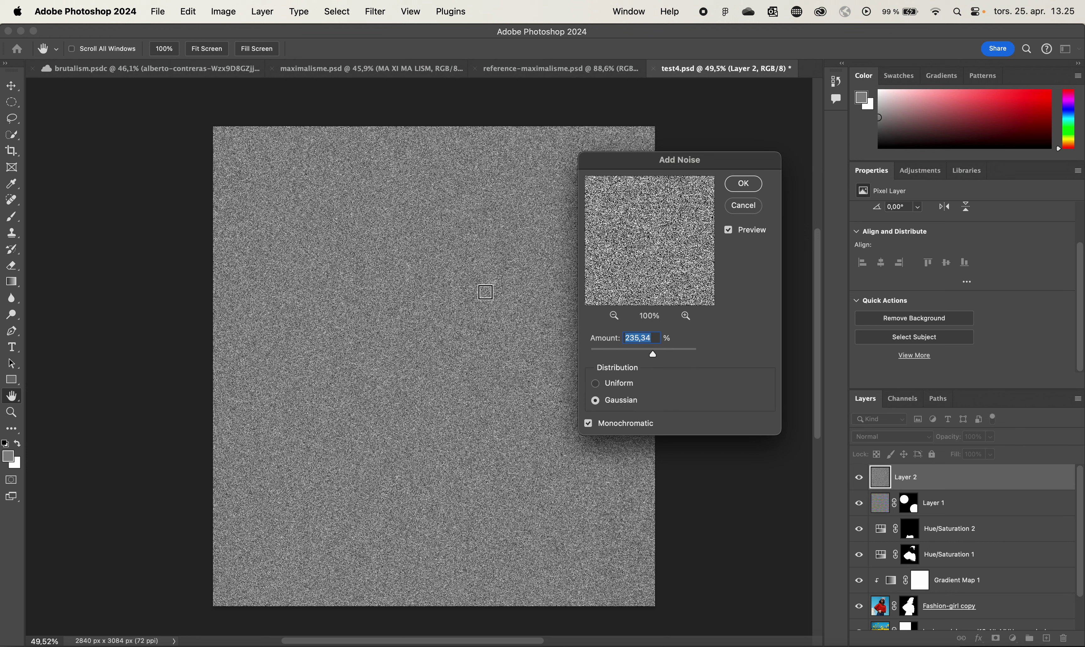
left_click(746, 185)
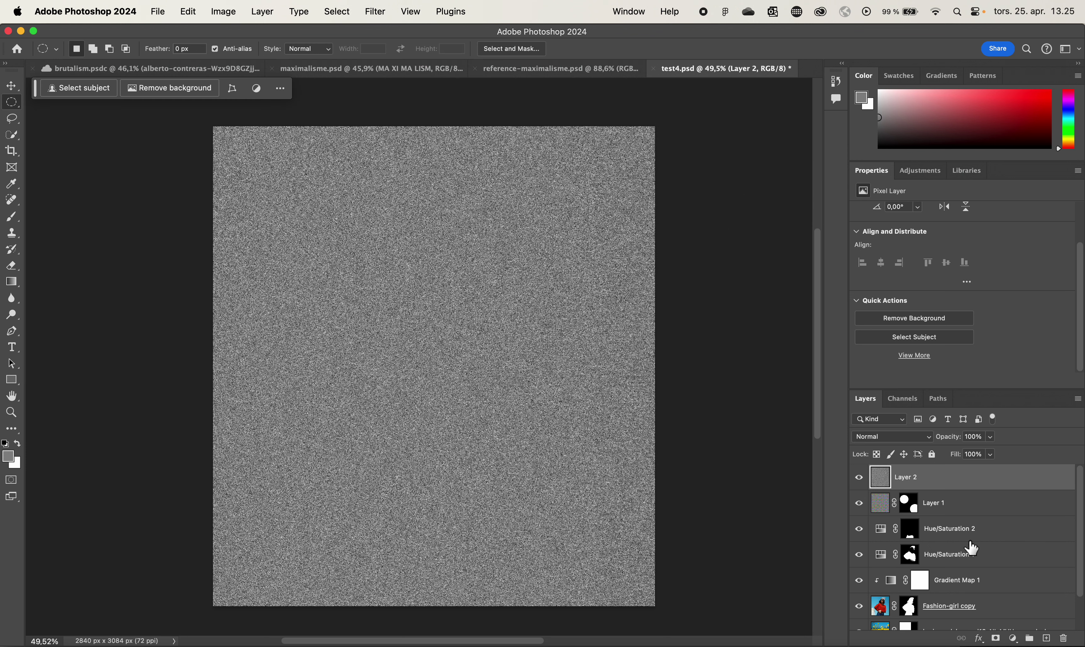
left_click(918, 442)
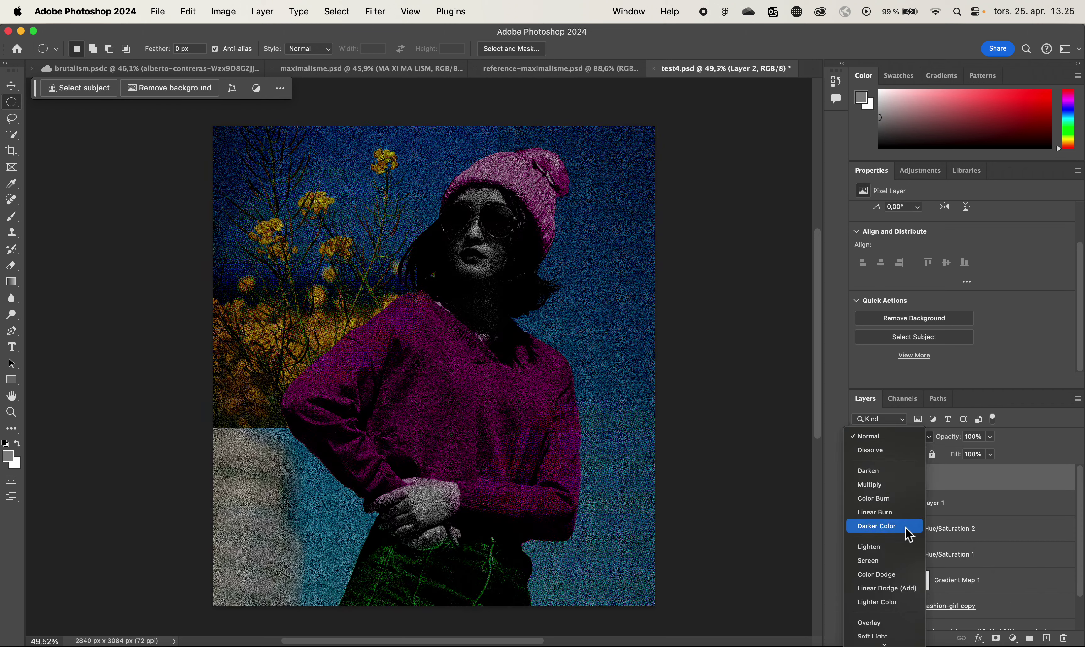
scroll(908, 578, "down", 3)
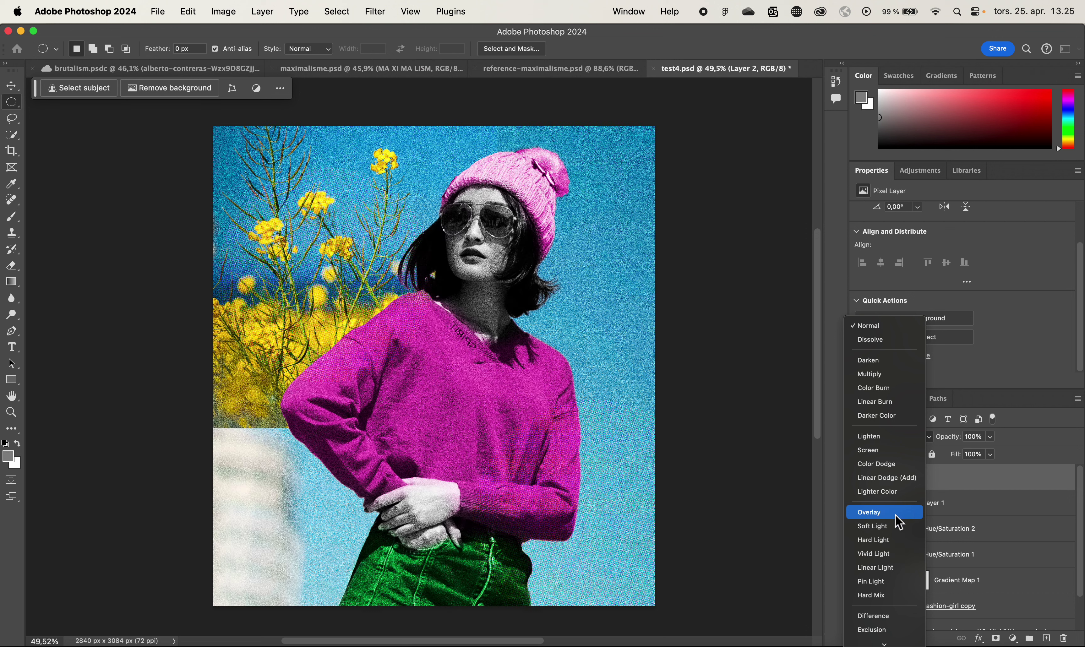
left_click(889, 531)
Inspect the noise grain up close and set Layer 2's opacity to 72%
scroll(477, 278, "up", 3)
scroll(478, 278, "up", 2)
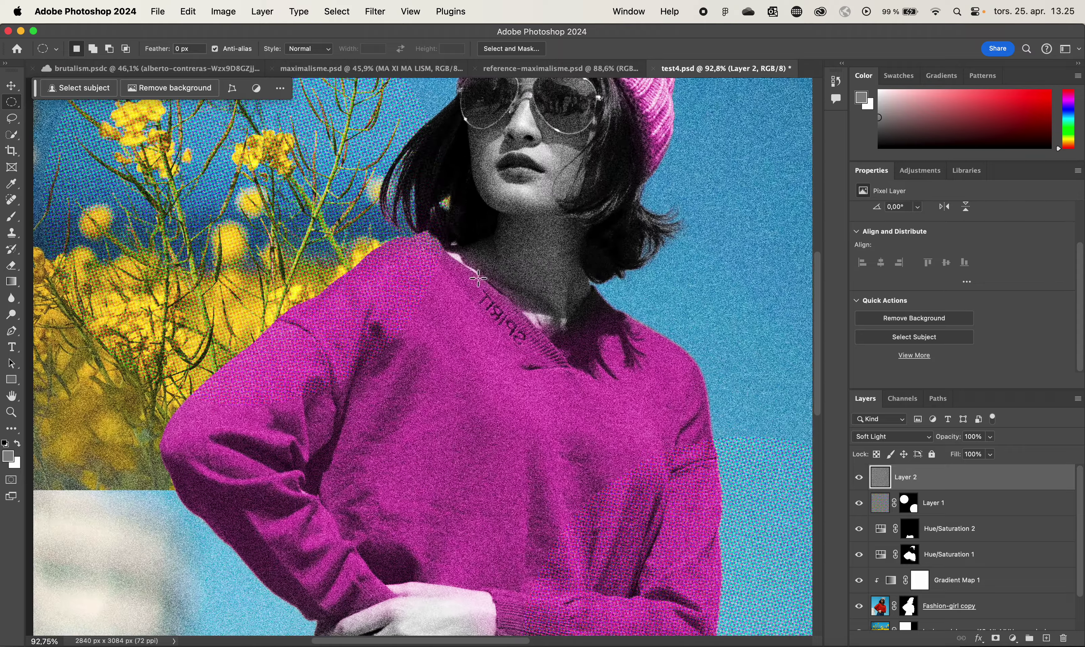
scroll(576, 368, "down", 3)
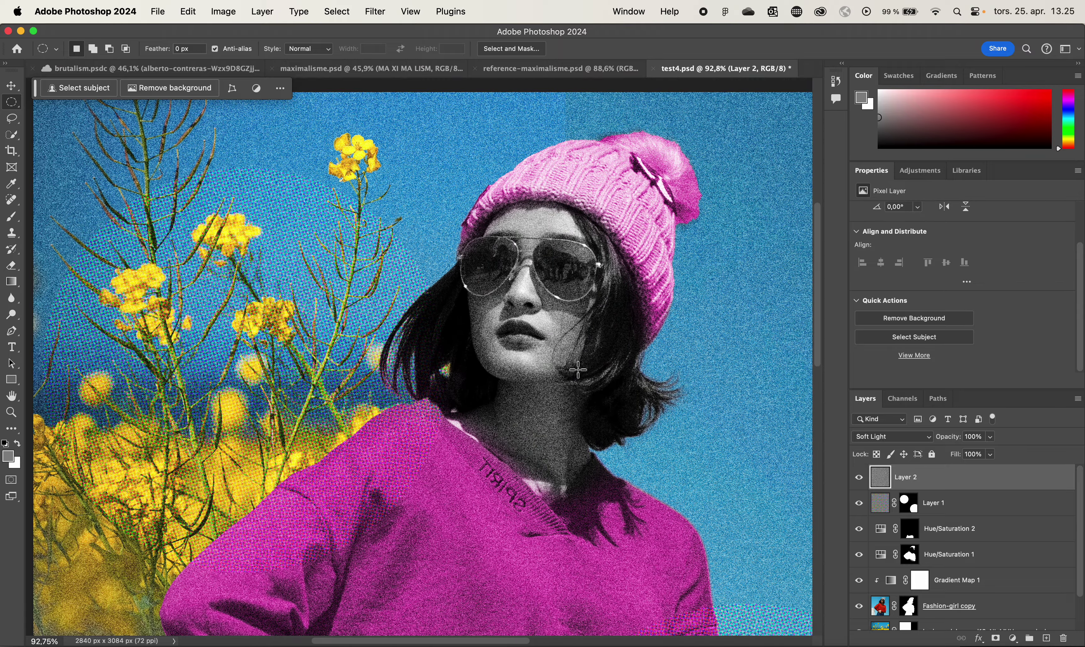
scroll(578, 370, "up", 5)
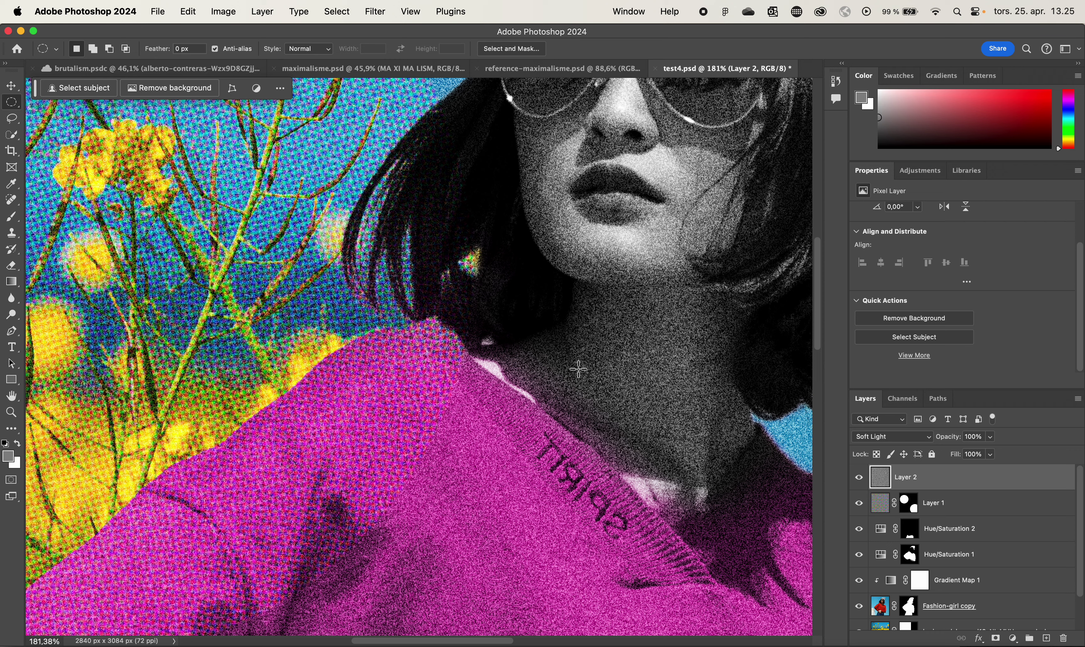
scroll(578, 369, "down", 5)
scroll(579, 368, "up", 6)
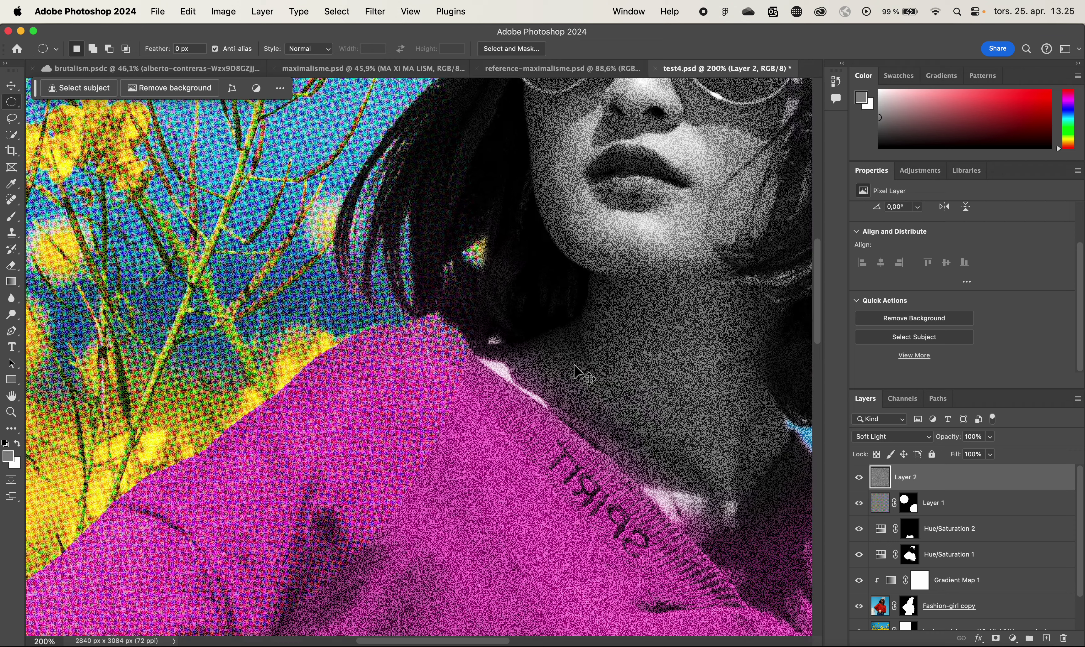
scroll(579, 374, "down", 3)
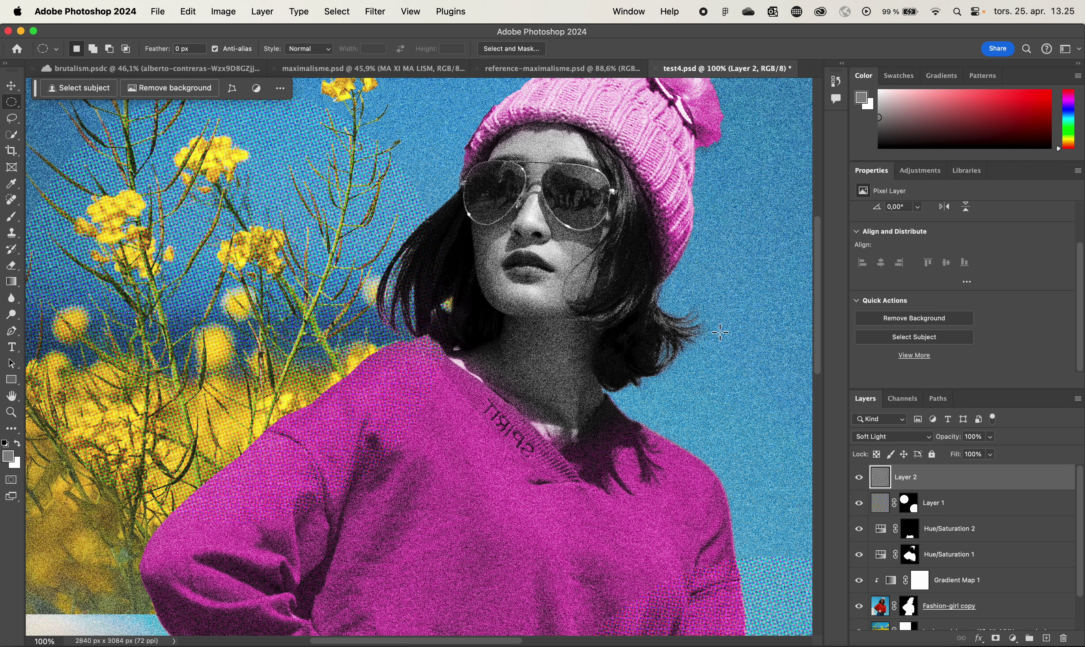
left_click(990, 438)
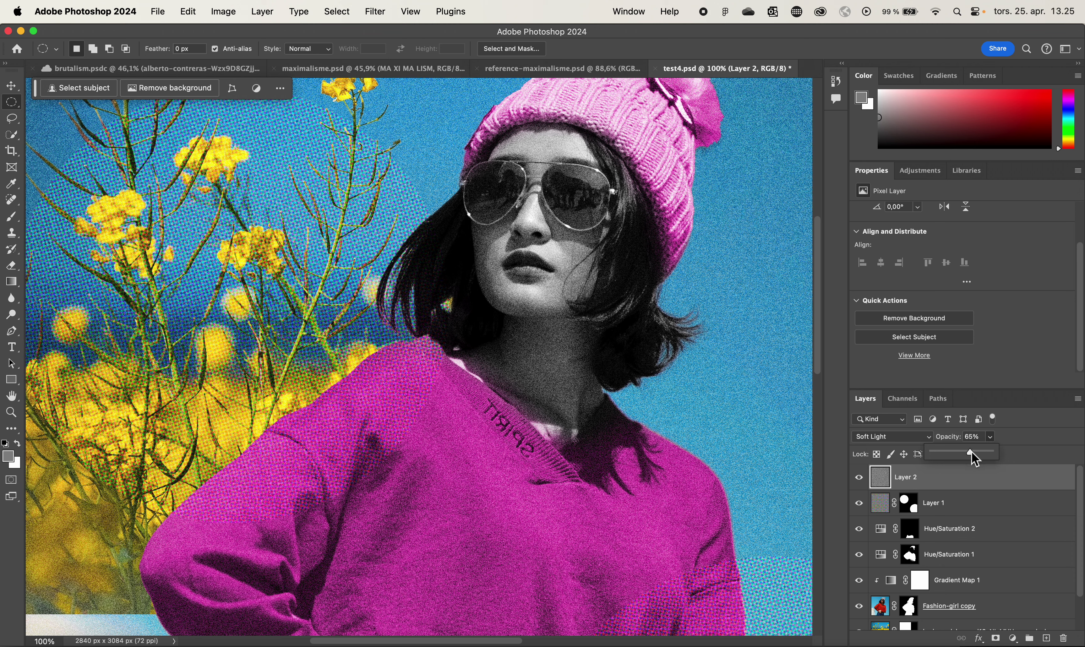
left_click_drag(966, 453, 975, 454)
Compare the composition with the Layer 2 noise shown and hidden, and examine the grain across the whole image
scroll(724, 462, "down", 5)
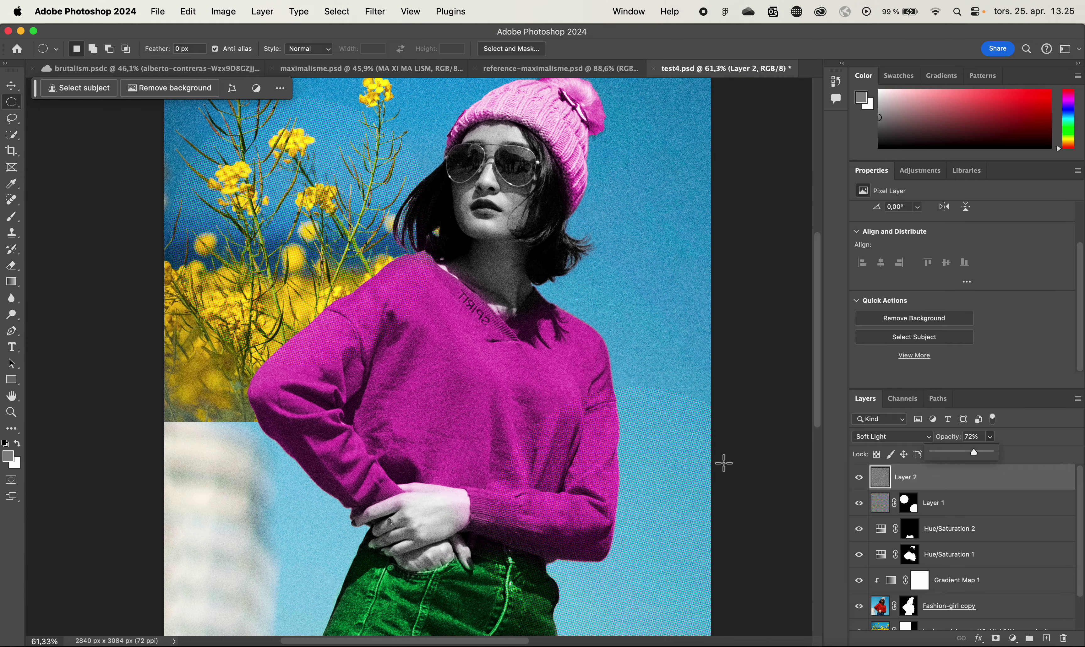
left_click(868, 483)
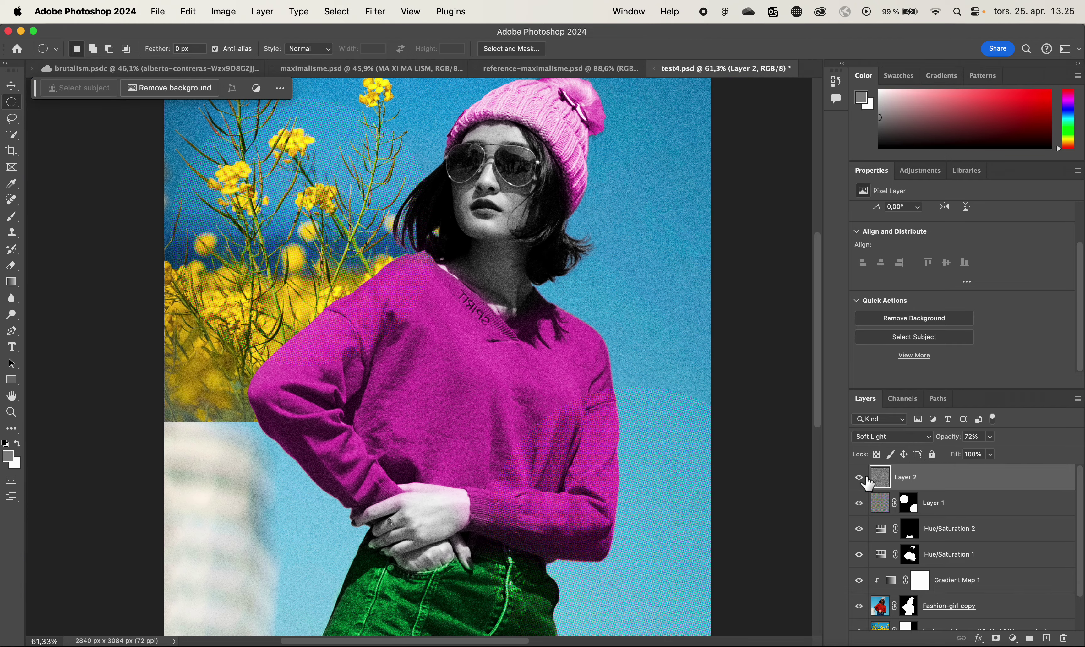
scroll(559, 399, "up", 1)
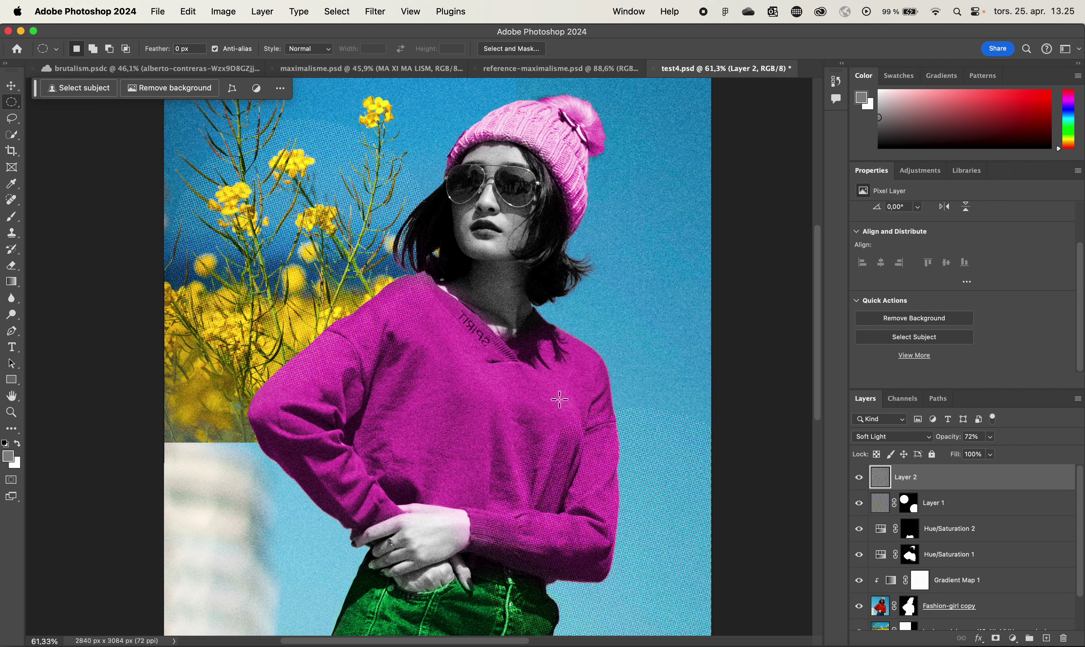
left_click(864, 481)
left_click(865, 481)
scroll(656, 383, "up", 1)
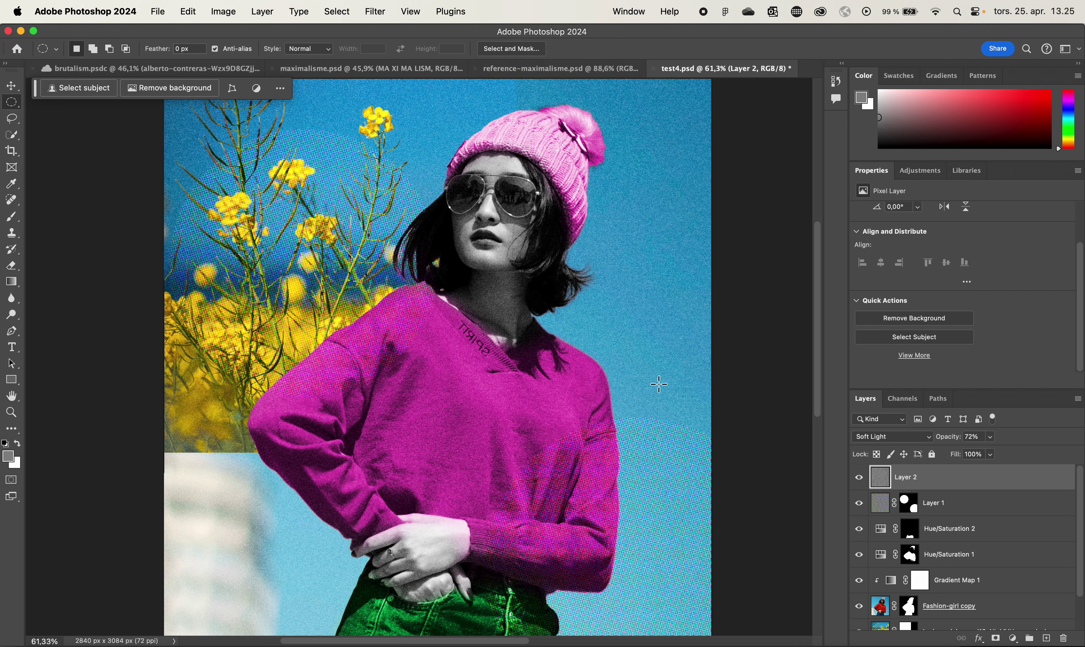
scroll(663, 321, "down", 3)
scroll(662, 322, "left", 1)
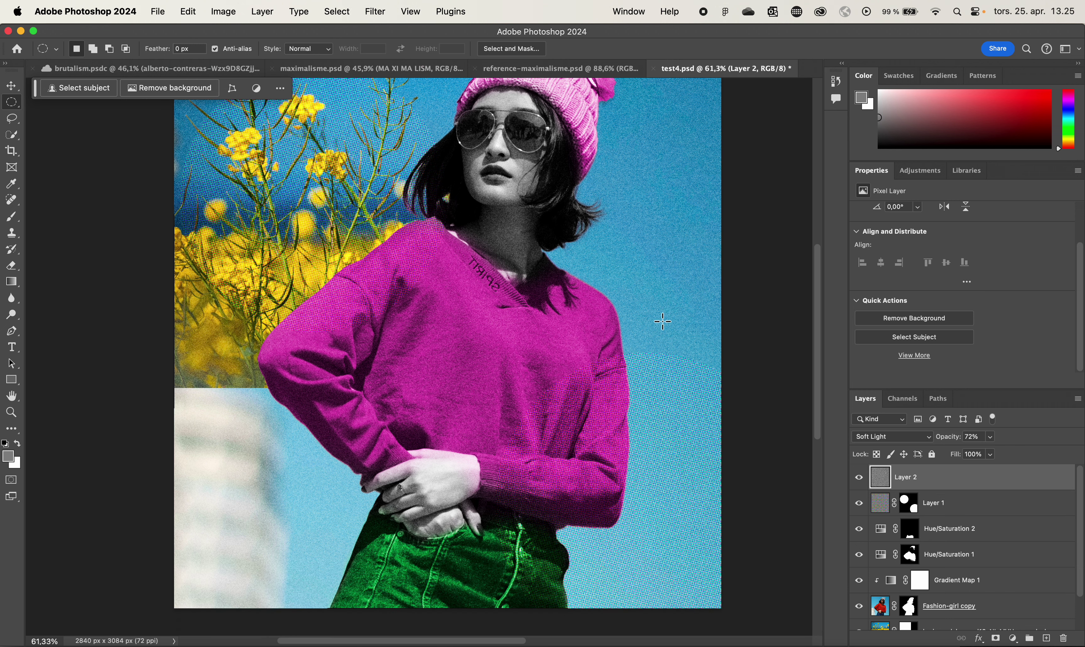
scroll(663, 322, "up", 4)
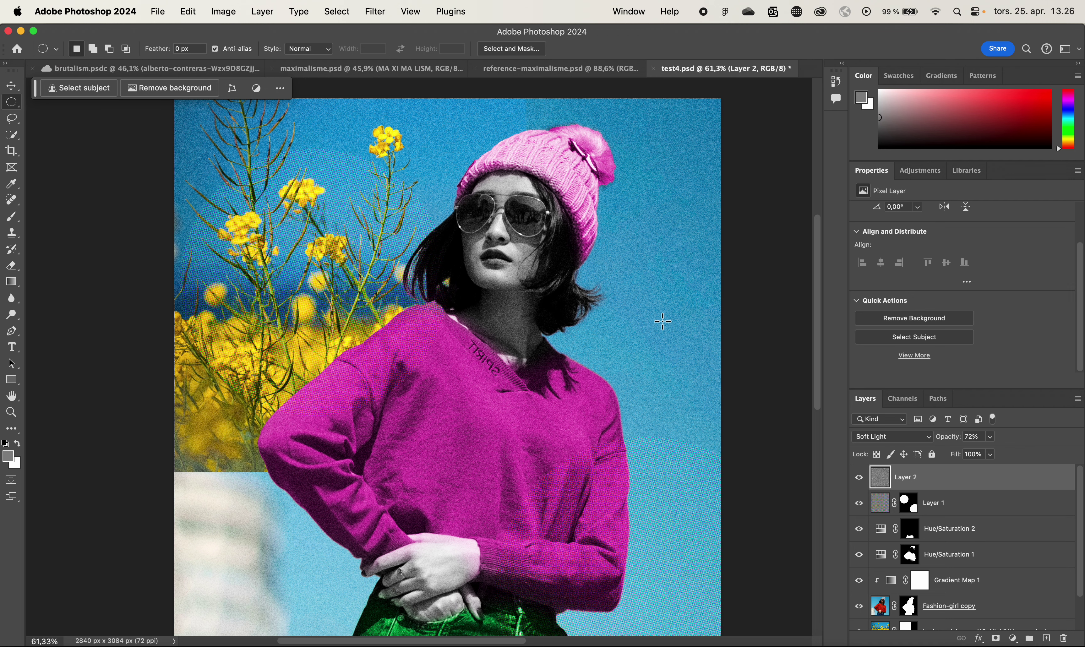
scroll(635, 337, "down", 3)
scroll(634, 337, "left", 2)
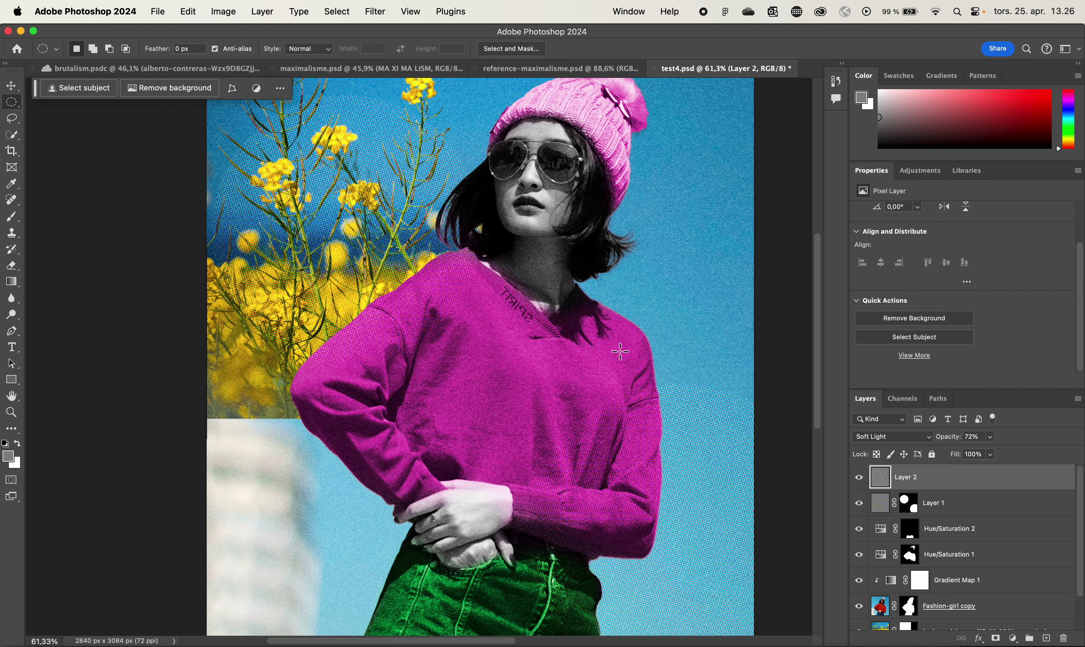
scroll(623, 352, "down", 1)
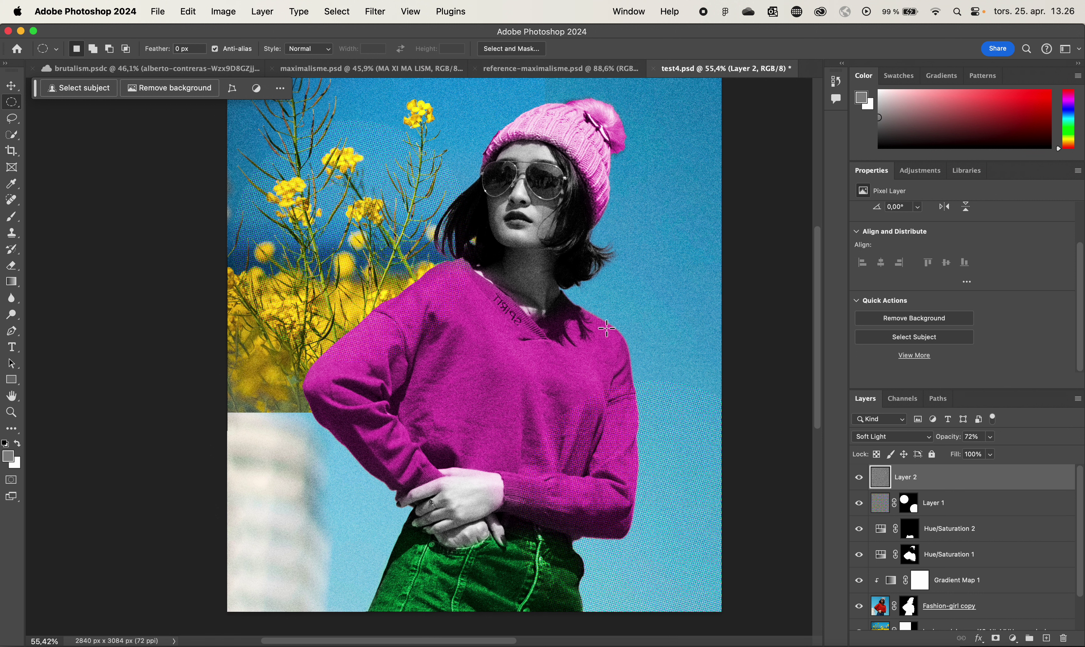
scroll(986, 529, "down", 2)
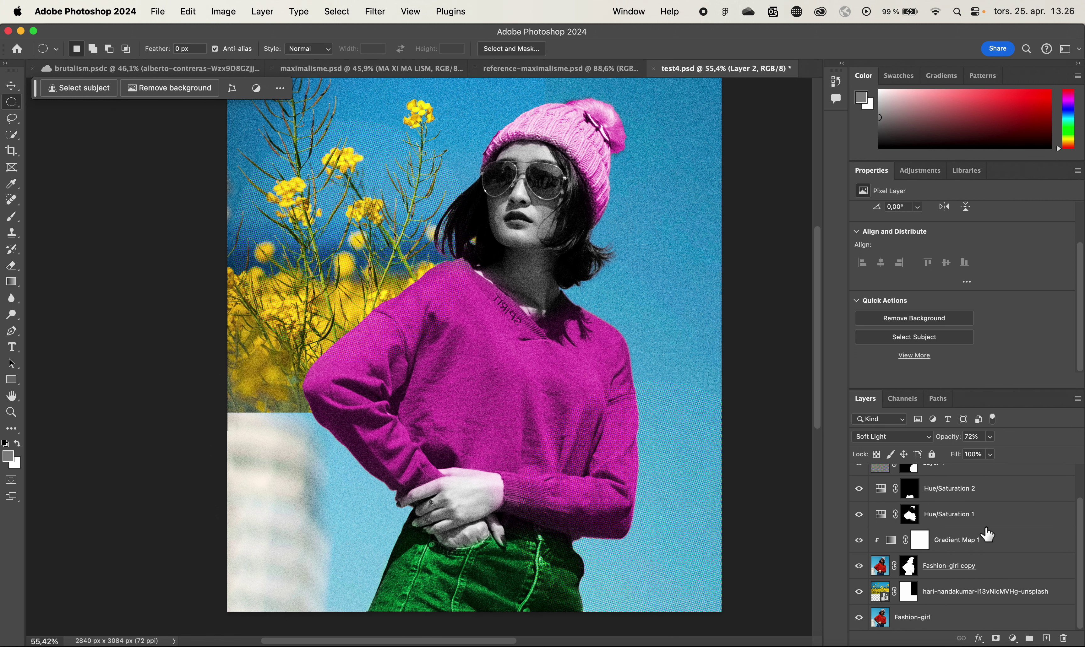
left_click(1008, 575)
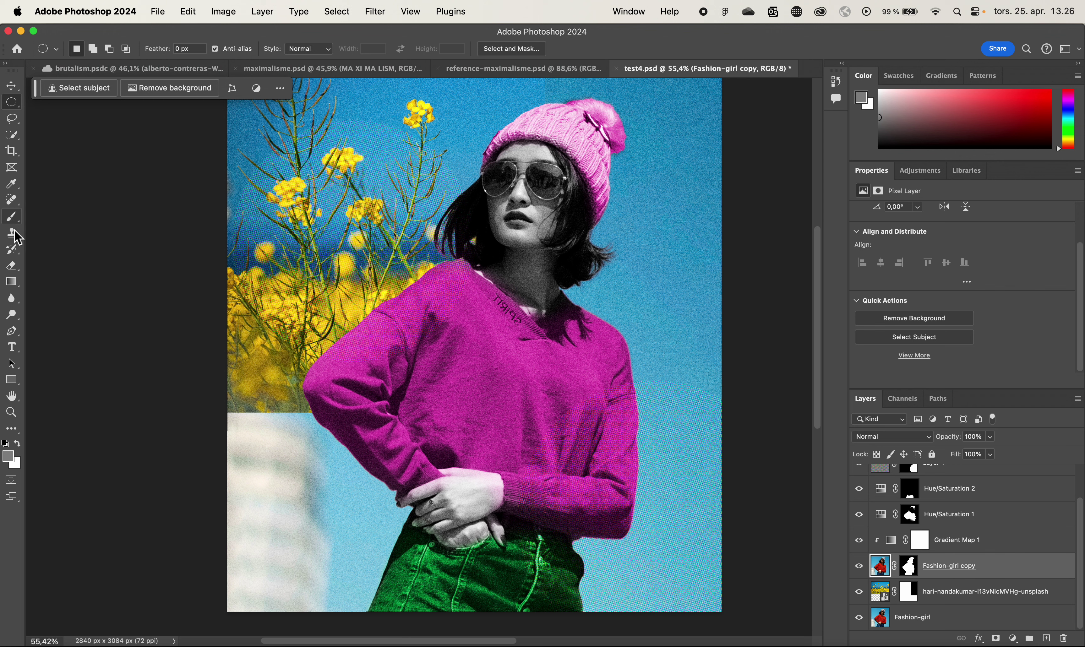
left_click(12, 347)
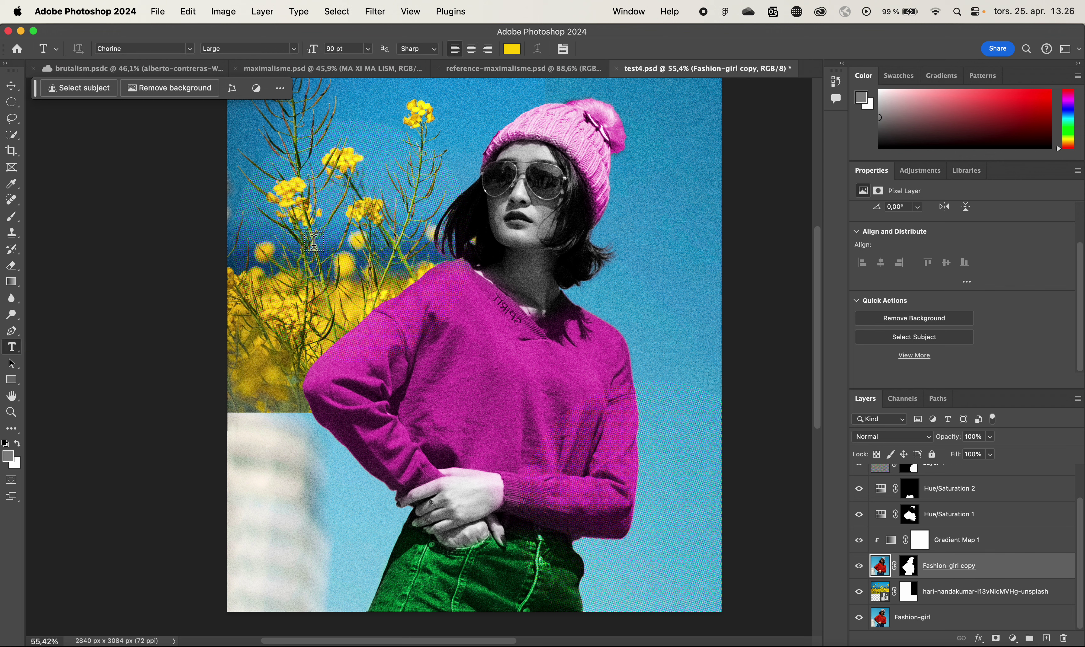
left_click(316, 262)
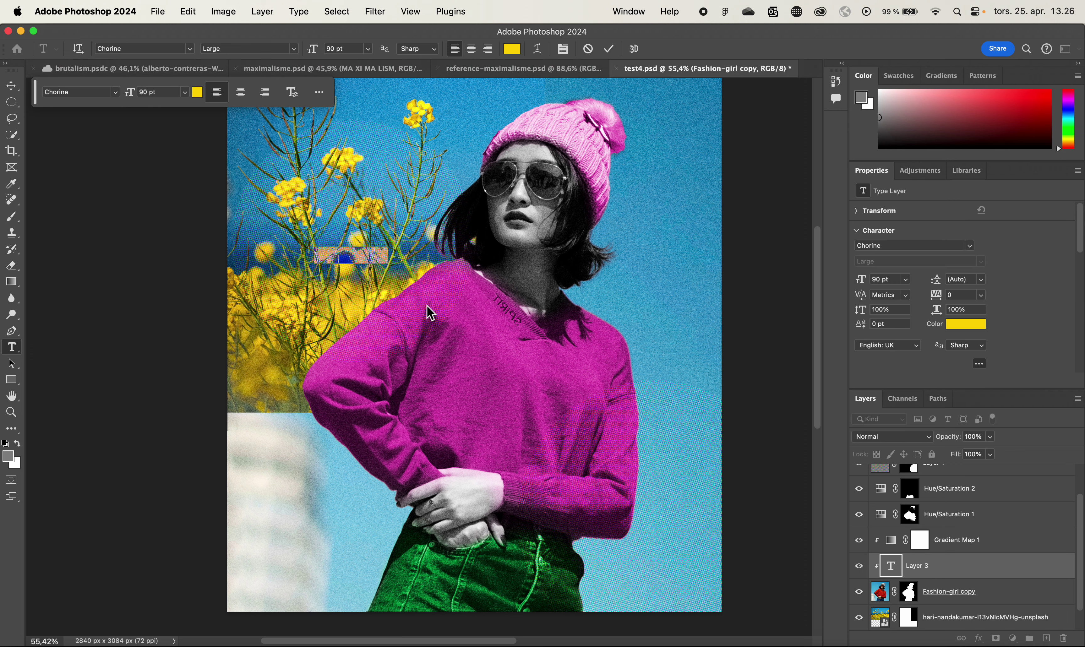
key("BackSpace")
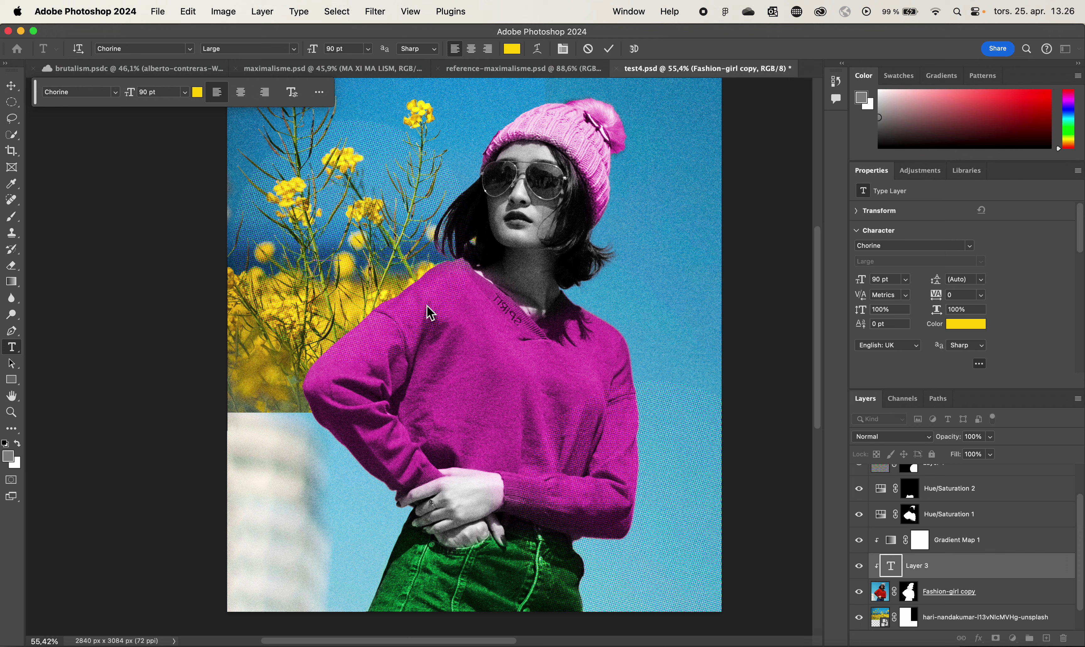
left_click(431, 313)
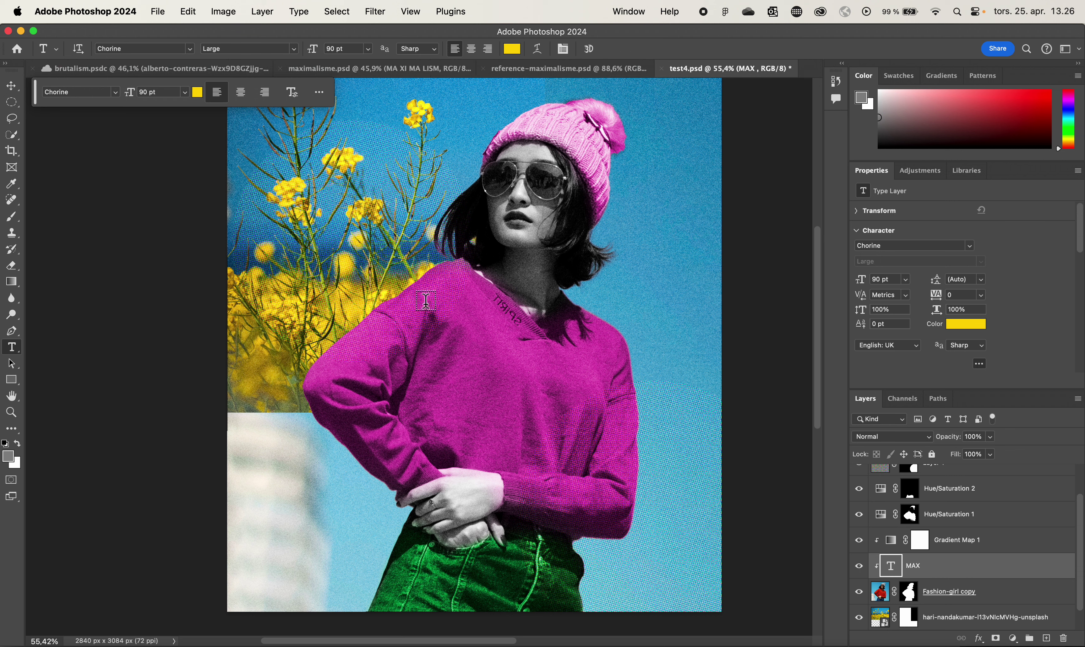
key("BackSpace")
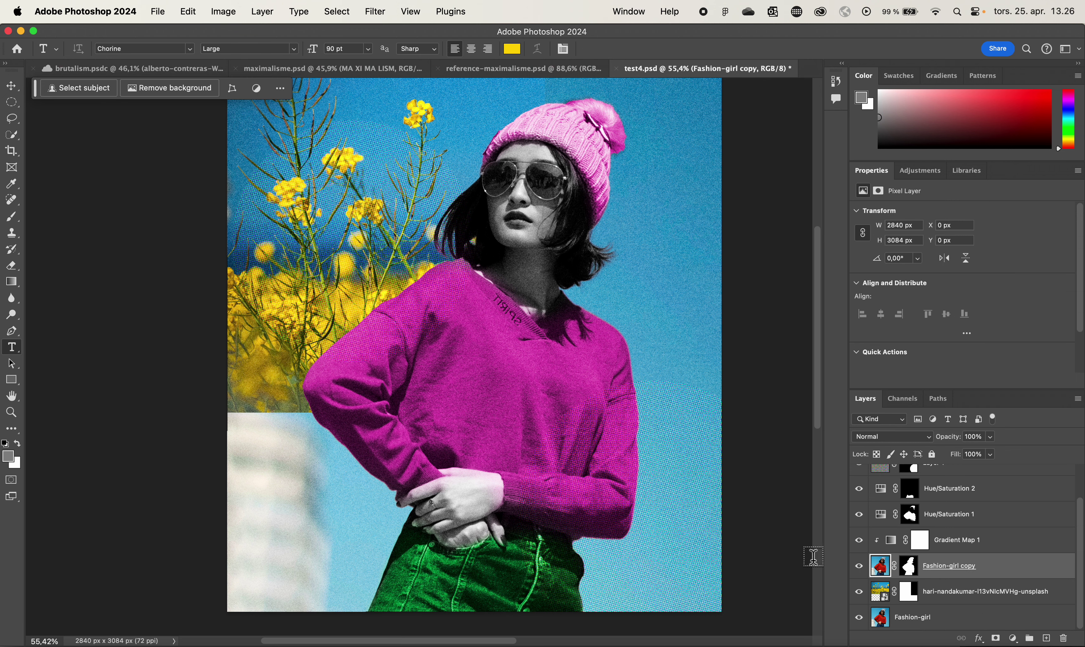
Add a yellow Chorine text layer with the Lorem Ipsum placeholder above Gradient Map 1 and set its font size to 300 pt
left_click(993, 545)
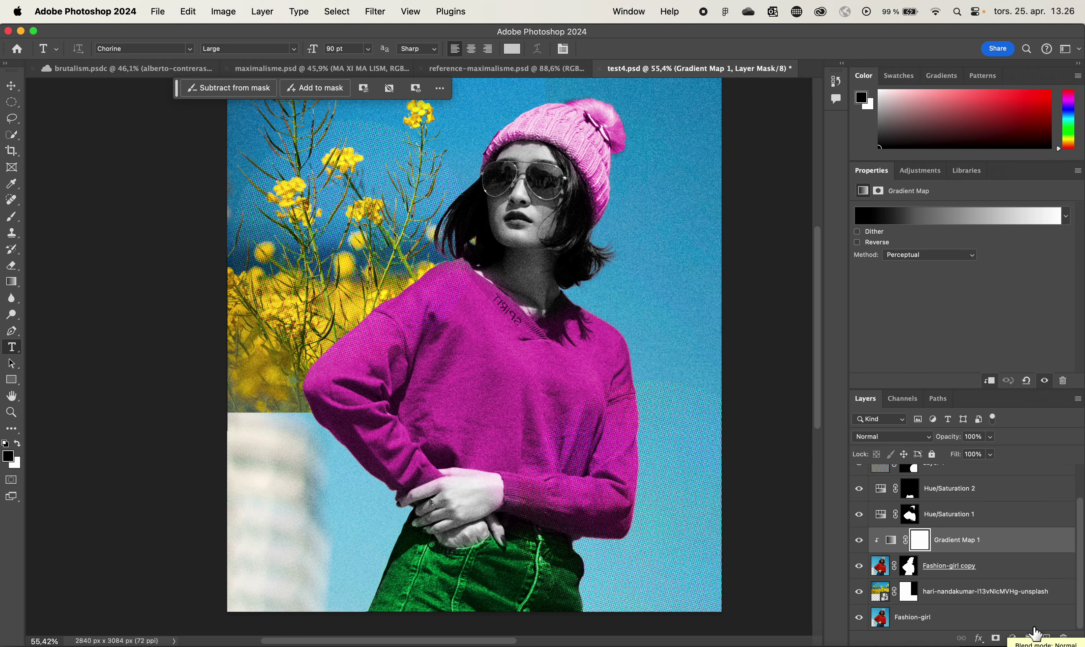
left_click(319, 264)
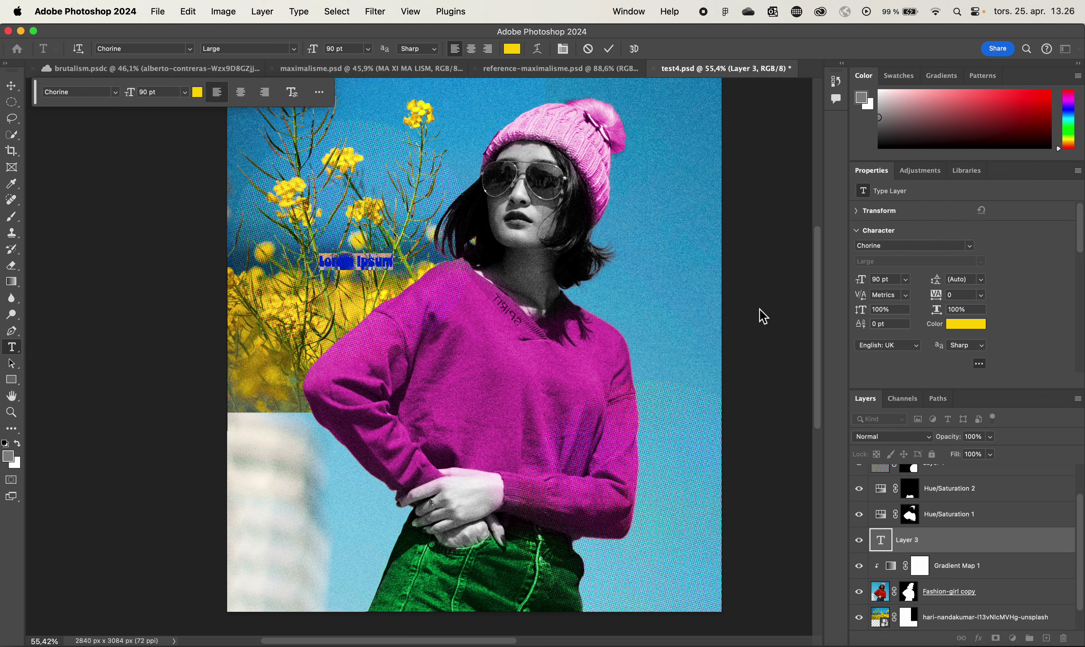
left_click(904, 280)
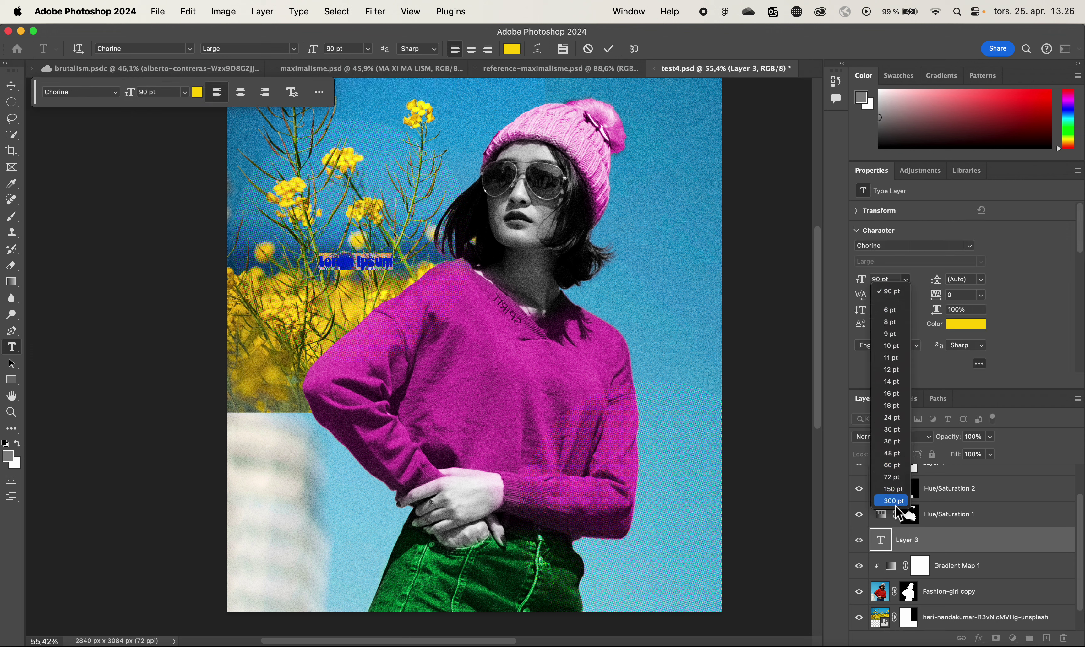
left_click(900, 501)
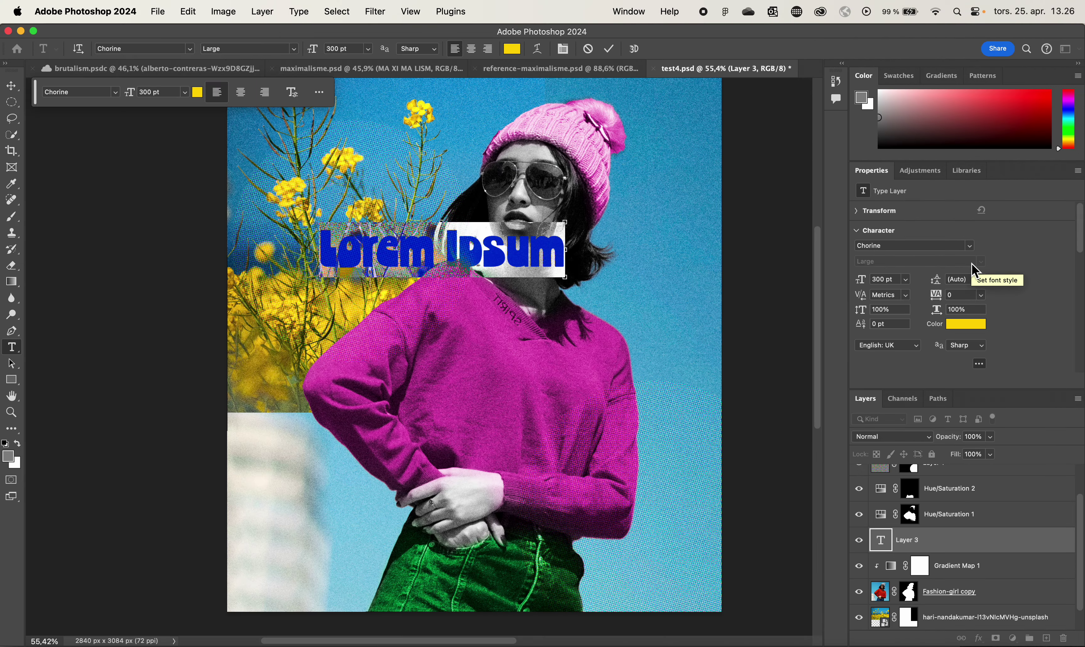
Switch to Creative Cloud to view the recently added Chorine font, and return to Photoshop
key("super+Tab")
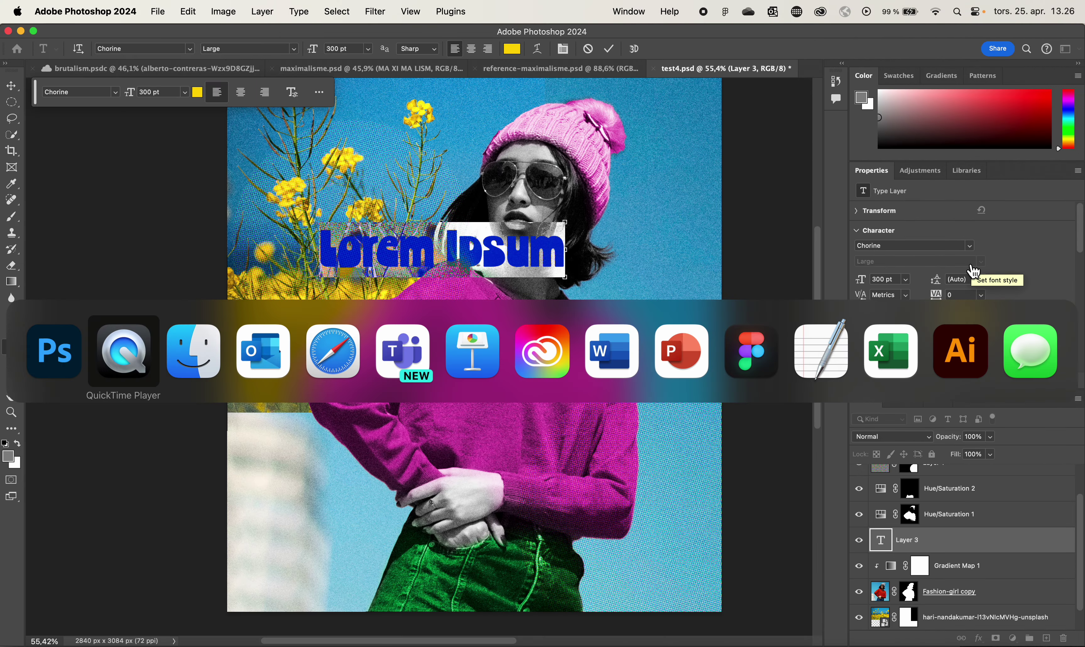
left_click(550, 358)
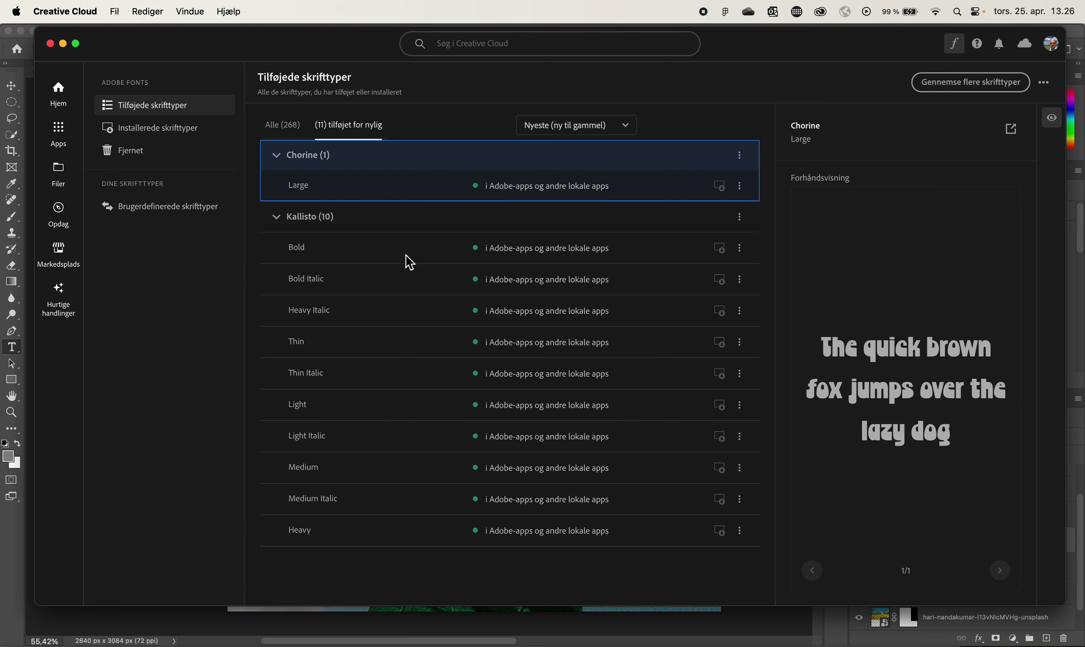
key("super+Tab")
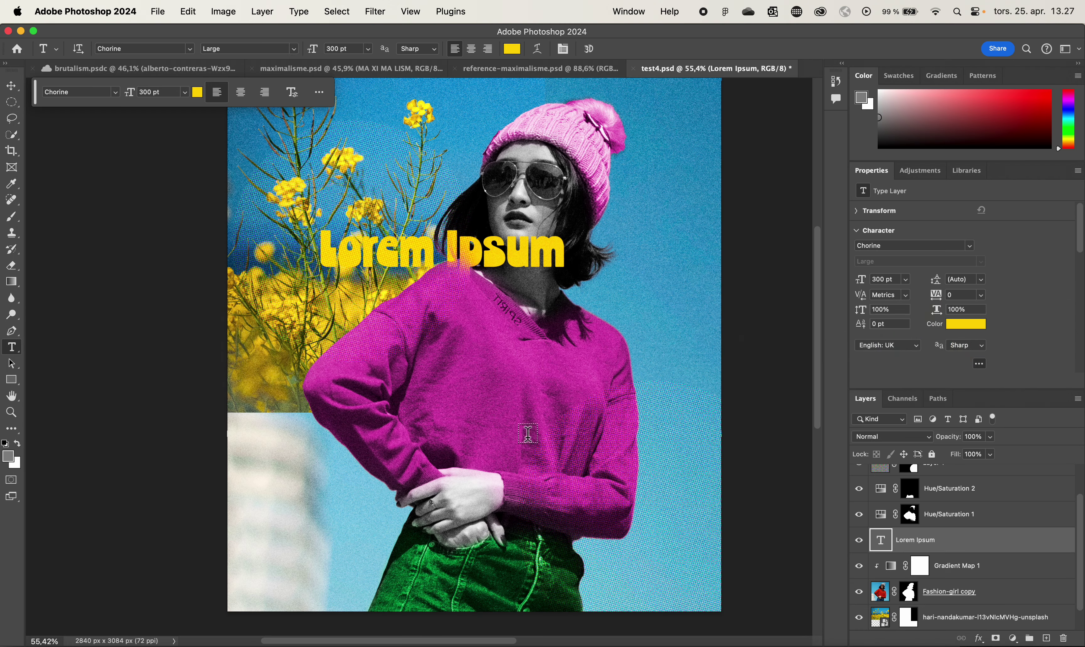
Switch to Safari and examine the Chorine font page on Adobe Fonts
key("super+Tab")
key("super+Tab")
key("super+Tab")
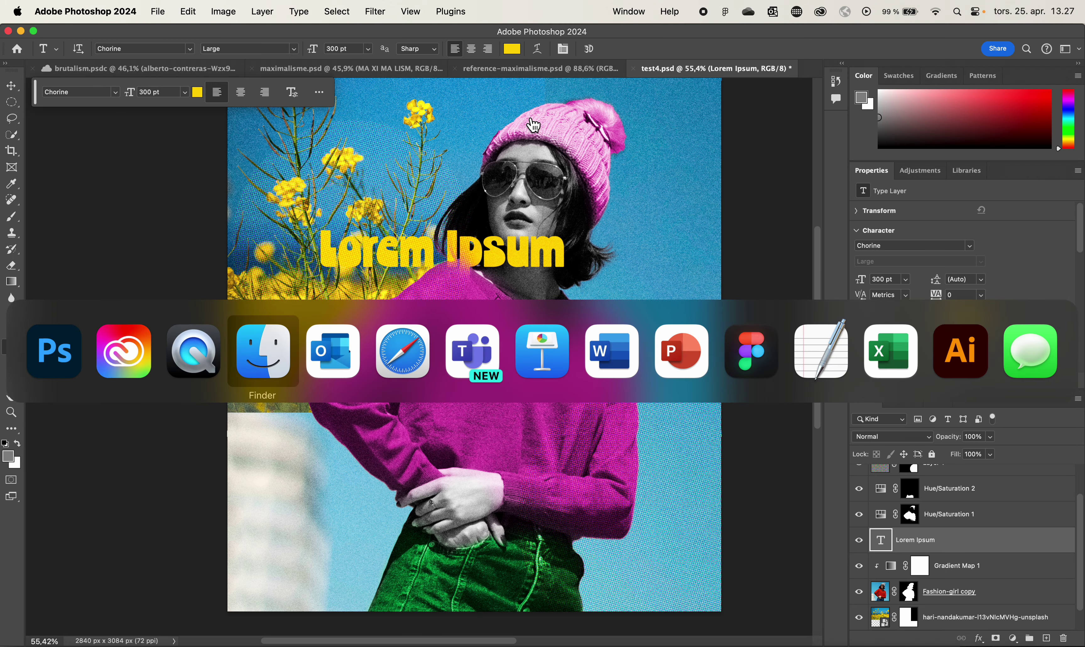
key("super+shift+Tab")
left_click(423, 347)
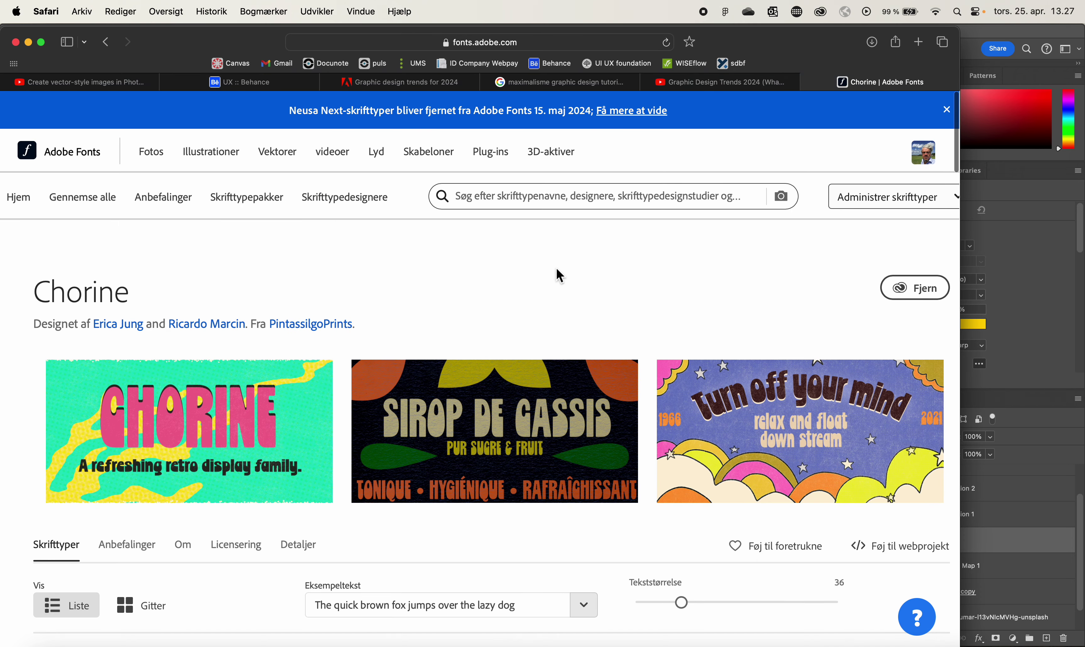
scroll(451, 327, "down", 3)
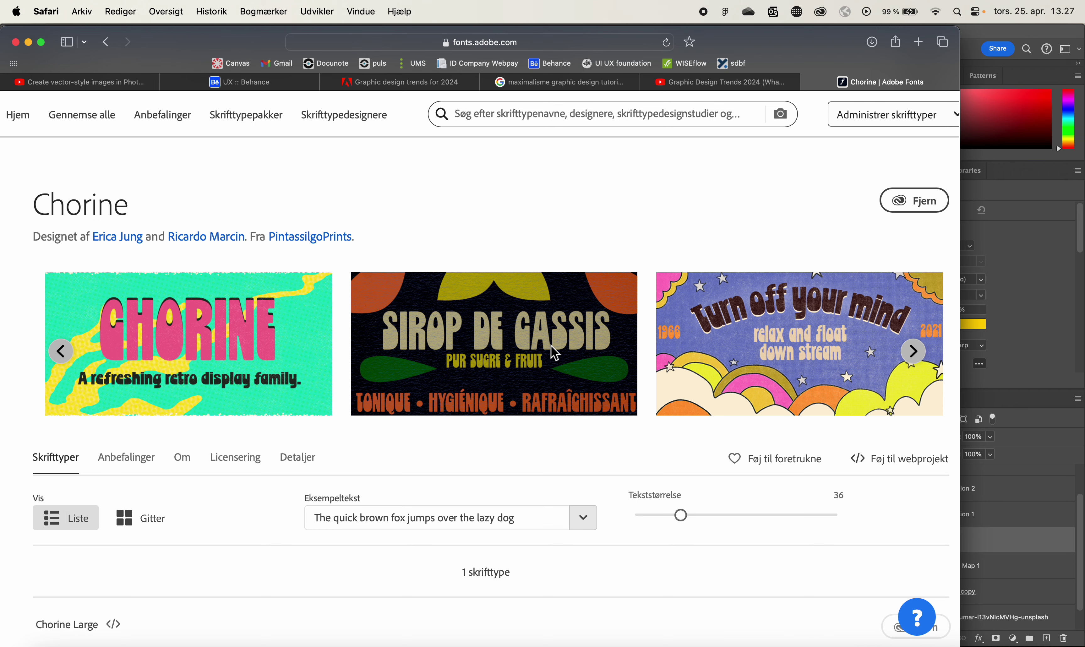
Return to Photoshop and replace the Lorem Ipsum placeholder text with "Ma"
key("super+Tab")
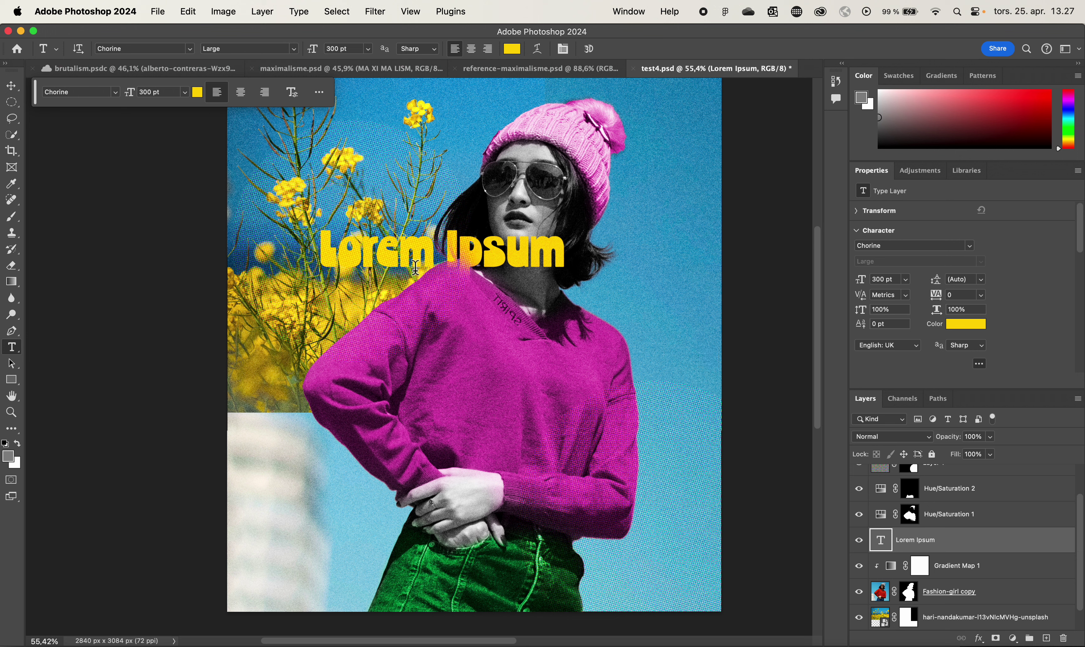
left_click(354, 270)
triple_click(462, 260)
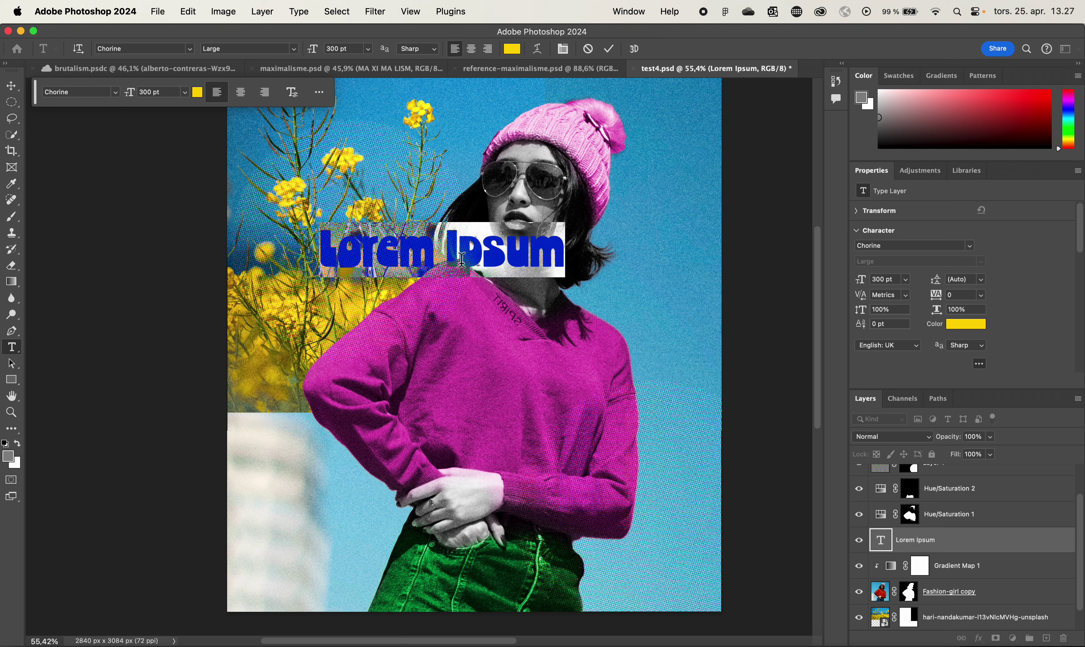
type("Mu")
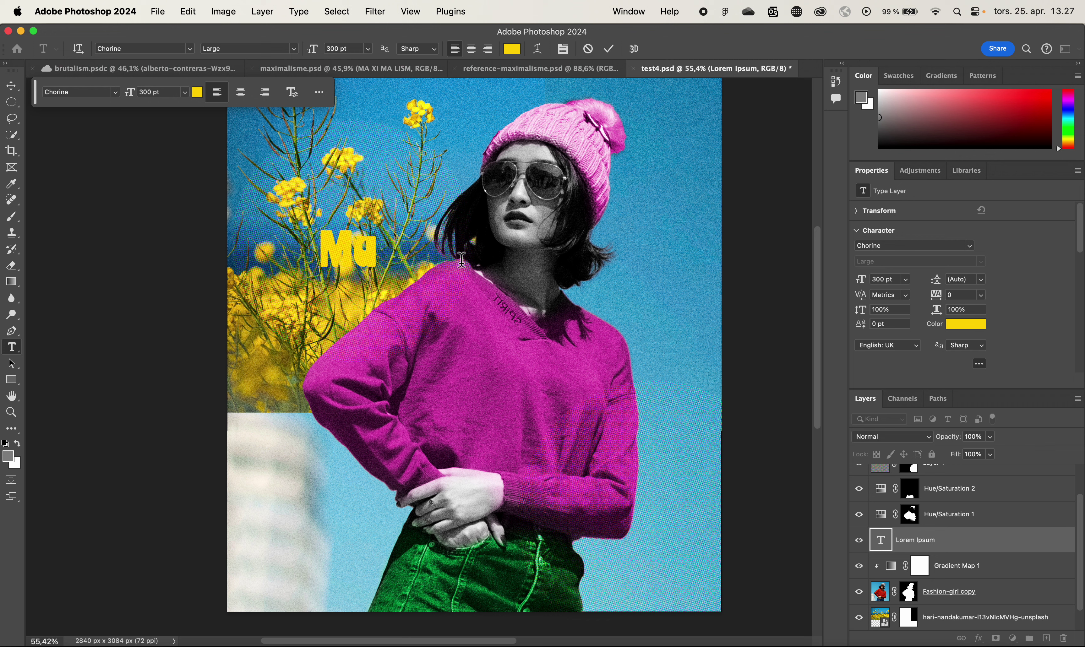
type("x")
type("ile")
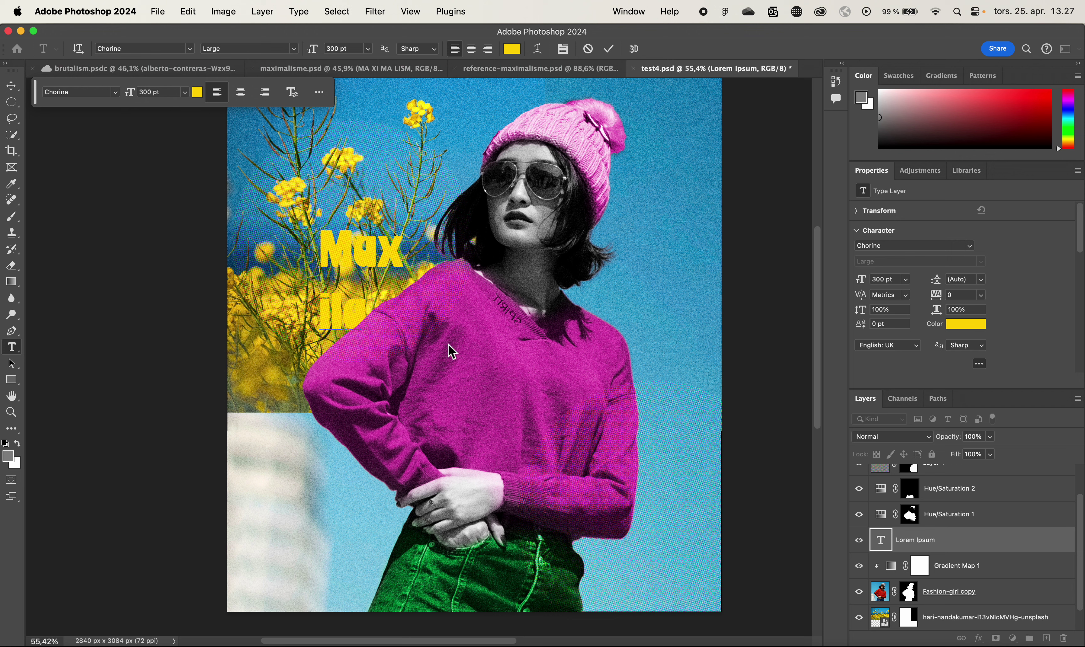
key("BackSpace")
key("BackSpace")
key("BackSpace")
key("BackSpace")
key("BackSpace")
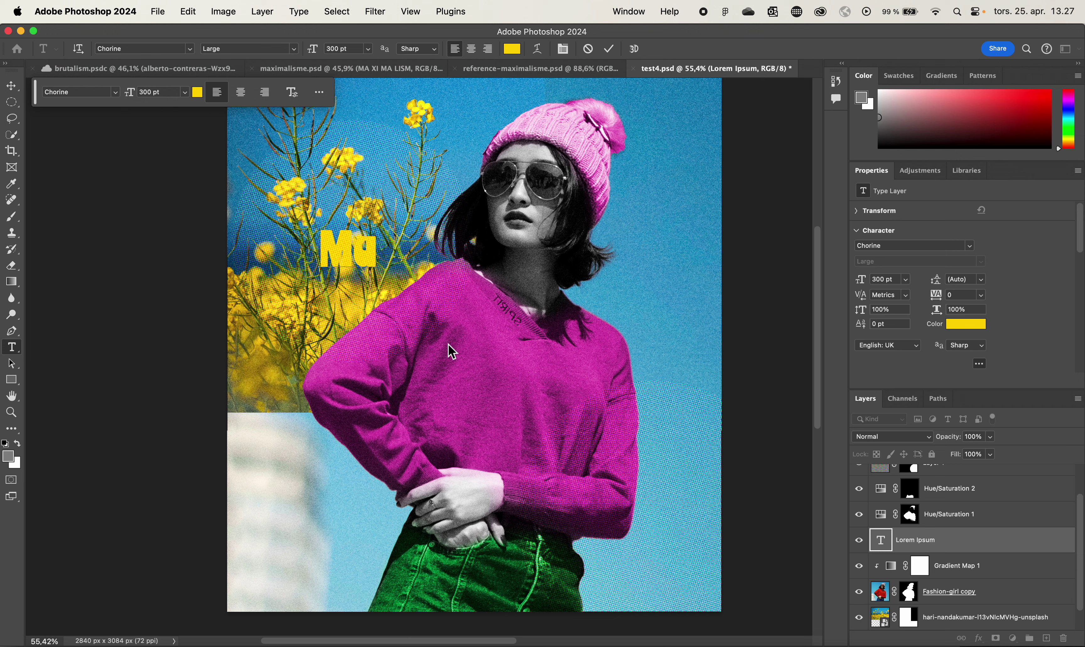
Continue the text below "Ma" with "xi", "ma" and "lisme", each on its own line
key("Return")
type("XI")
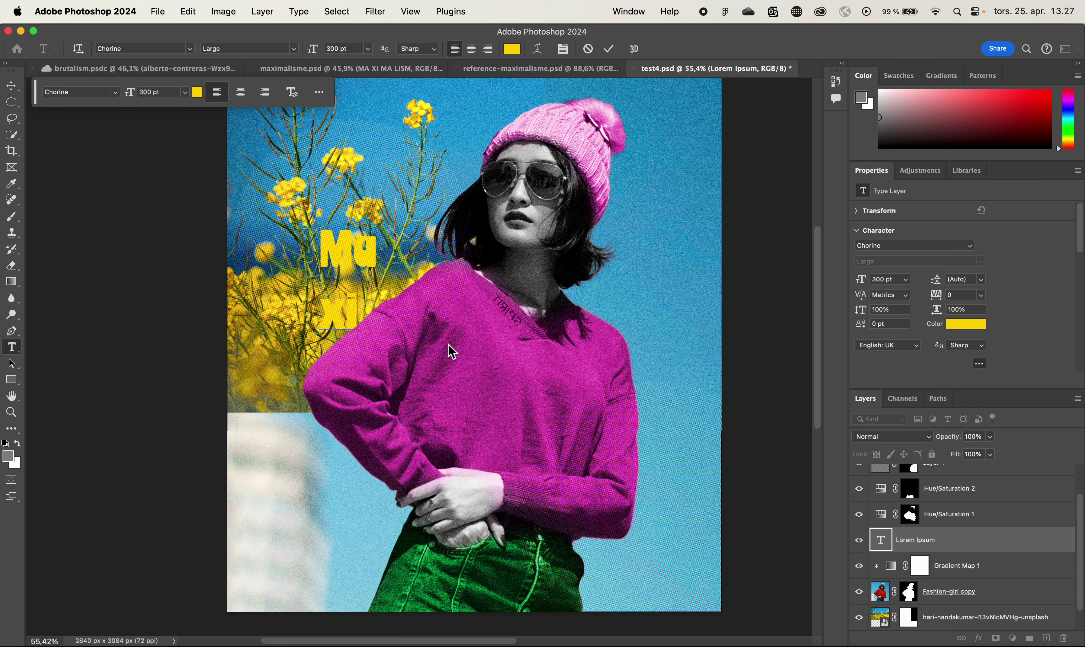
key("Return")
type("Ma")
key("Return")
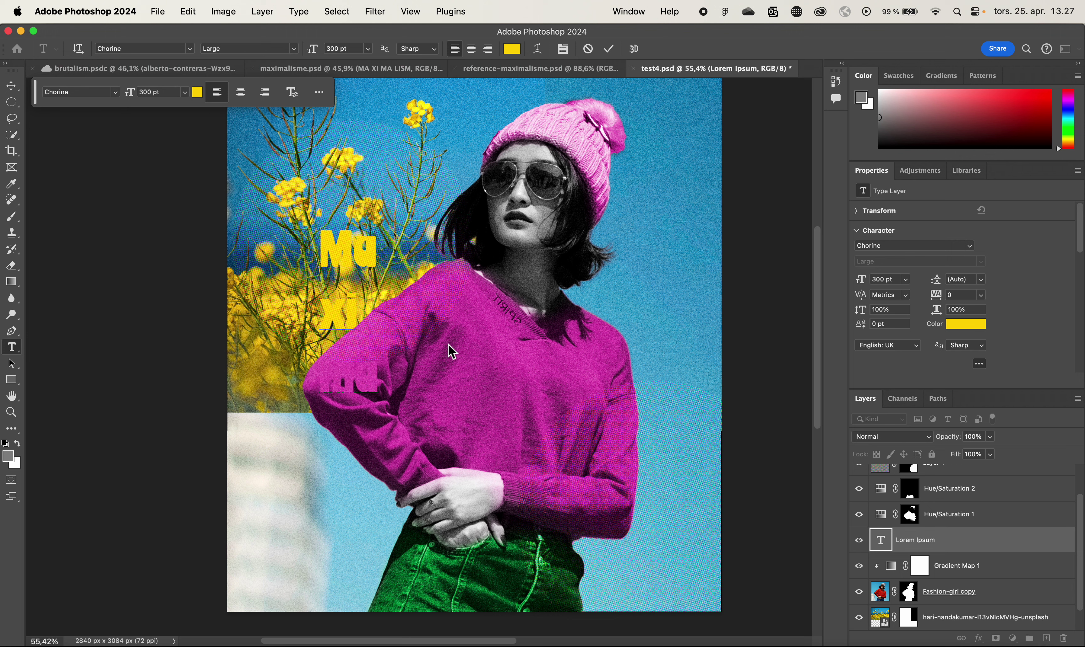
type("Lisme")
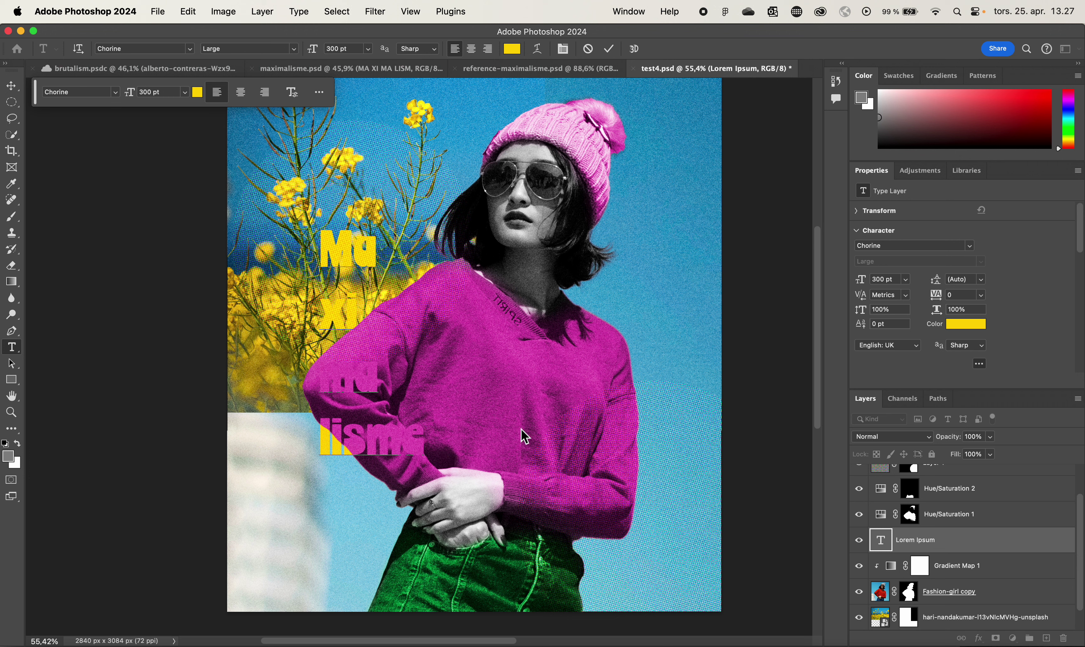
Set the font size of all four text lines to 500 pt and commit the text edit
key("super+a")
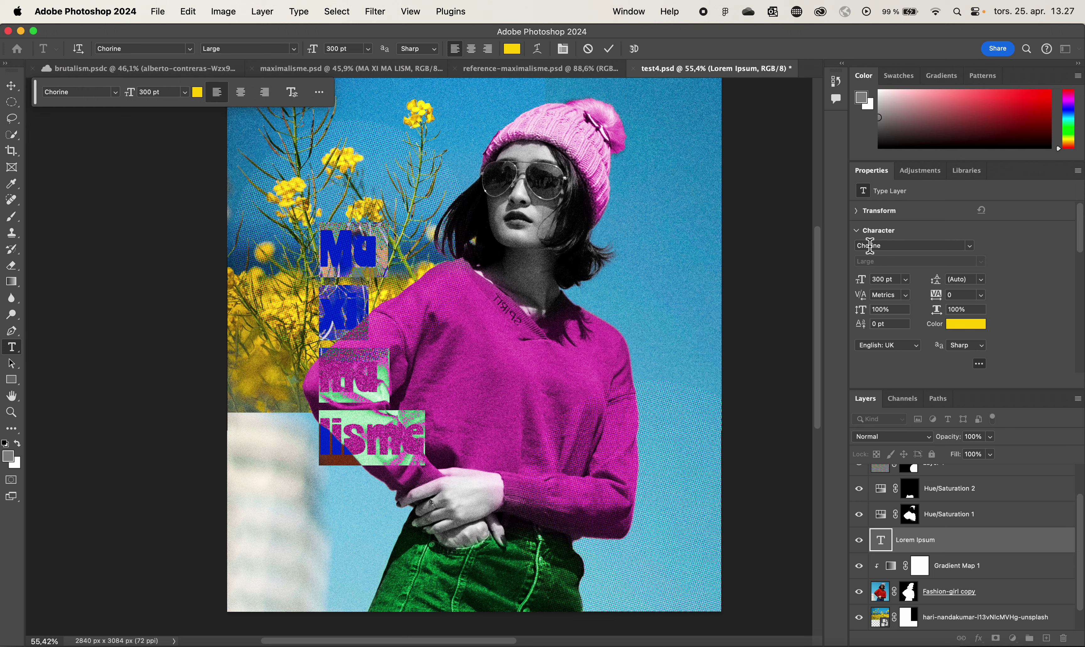
left_click(884, 280)
type("500")
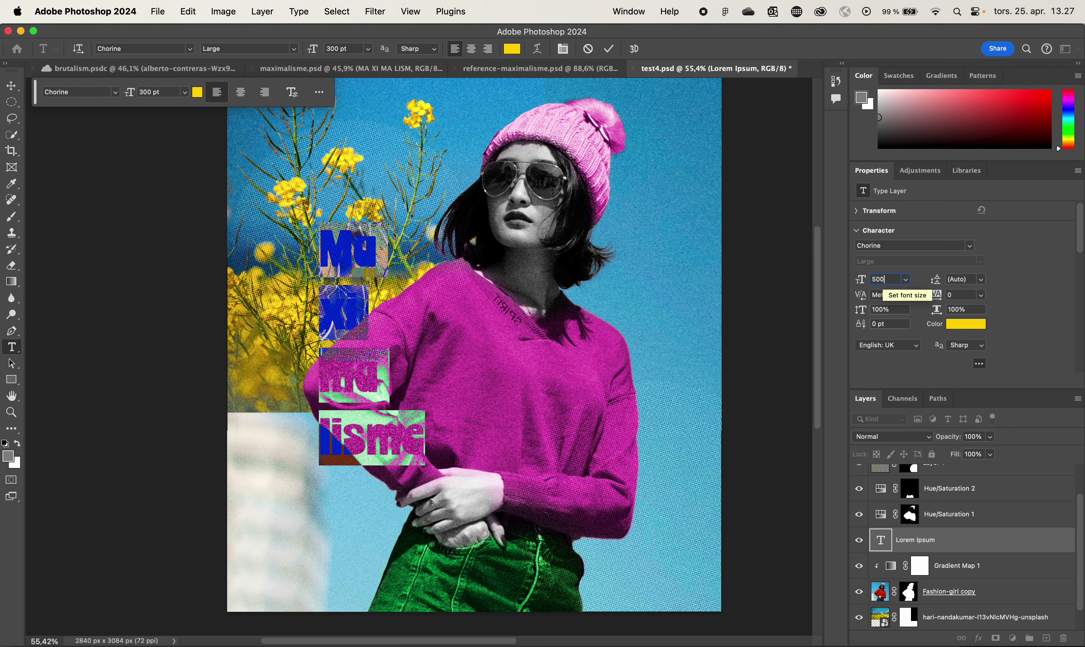
key("Return")
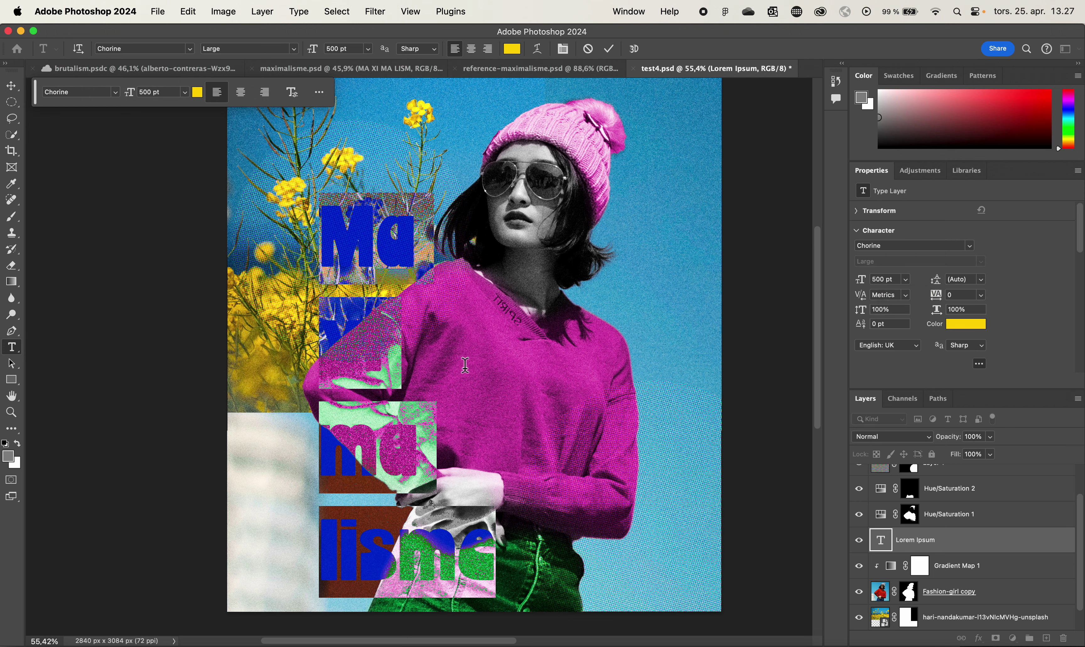
left_click(609, 49)
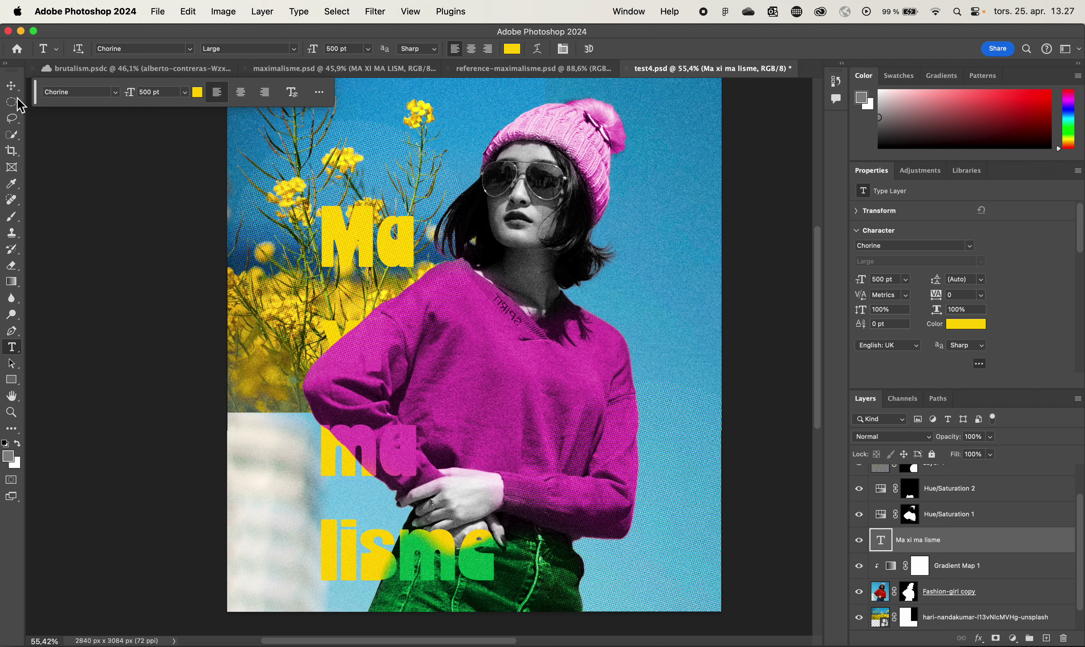
Place the Ma xi ma lisme layer directly above Hue/Saturation 2 and position the text over the flowers and the woman's bent arm
left_click(11, 86)
left_click_drag(383, 231, 362, 222)
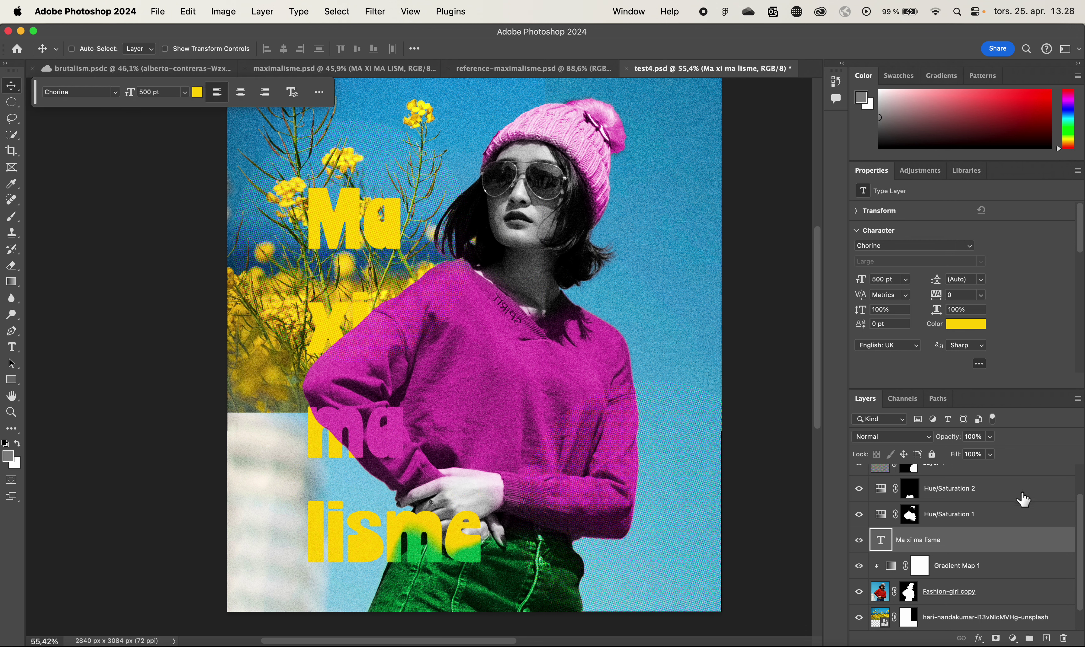
scroll(1022, 500, "up", 1)
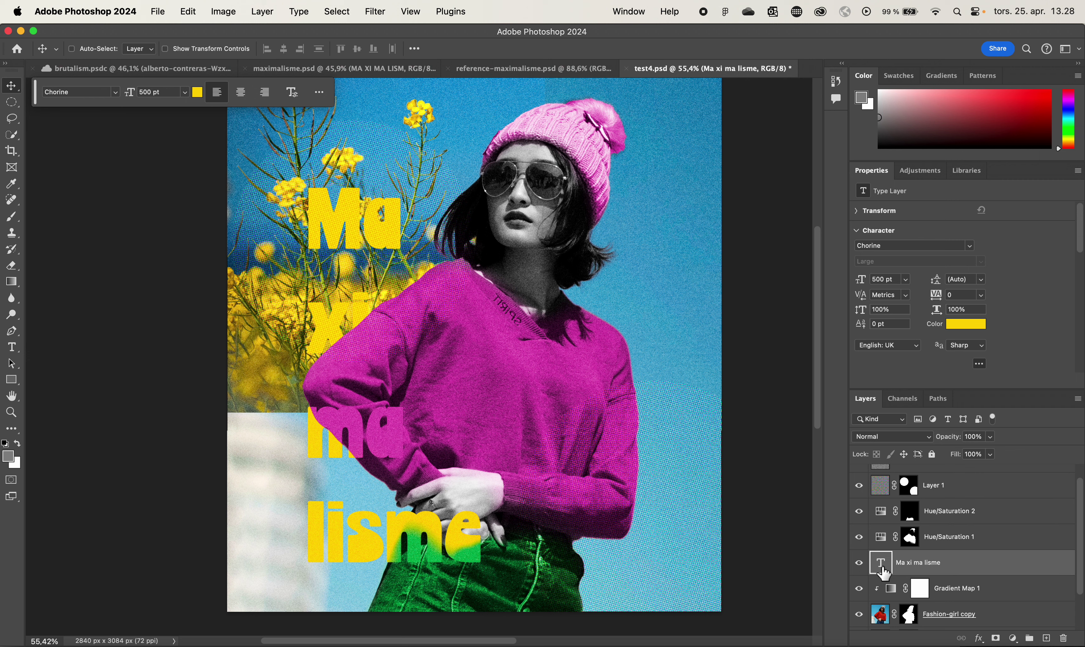
left_click_drag(883, 573, 884, 484)
mouse_move(377, 438)
left_mouse_down()
mouse_move(370, 465)
mouse_move(373, 450)
left_mouse_up()
left_click_drag(885, 487, 886, 524)
left_click_drag(369, 481, 366, 525)
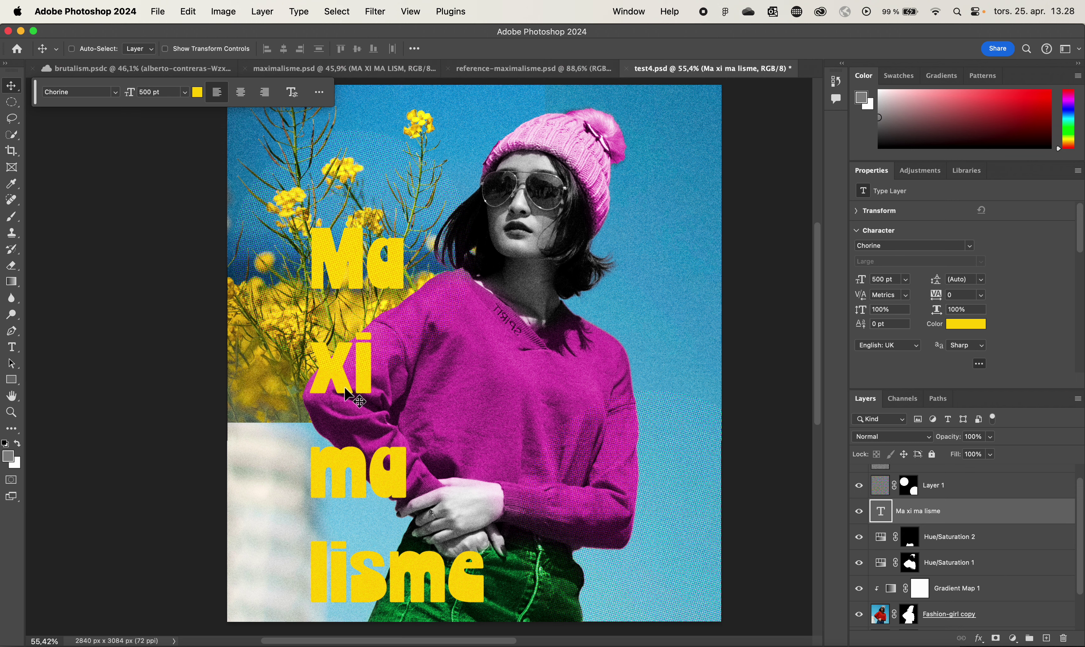
left_click_drag(384, 394, 342, 396)
Tighten the Ma xi ma lisme text's leading to 400 pt and nudge the text block slightly left and down
key("super+minus")
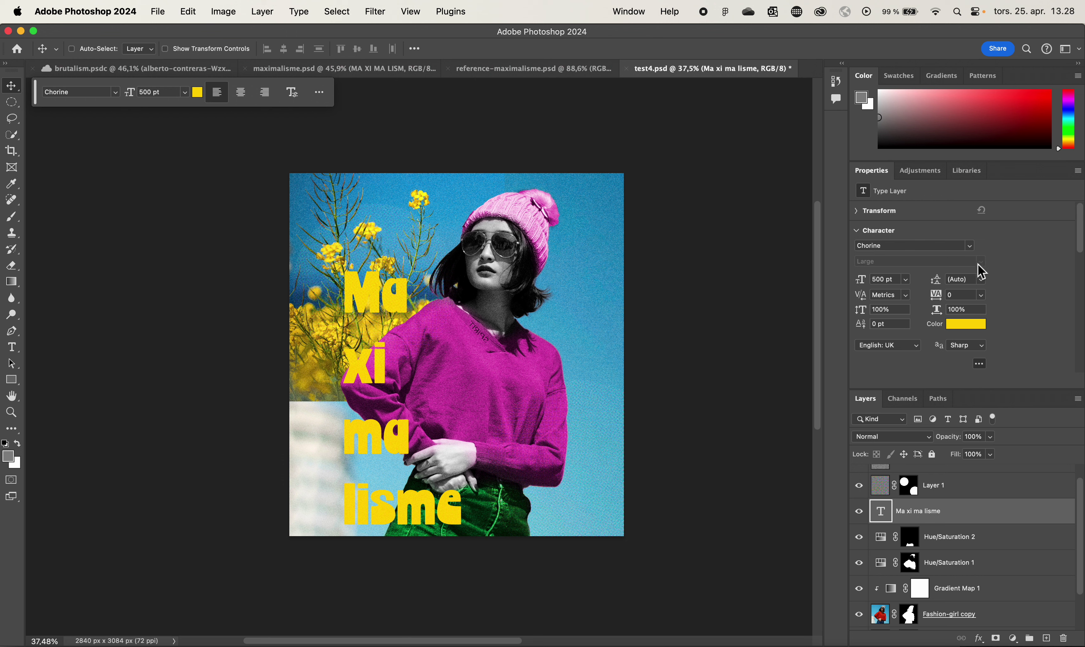
left_click(981, 280)
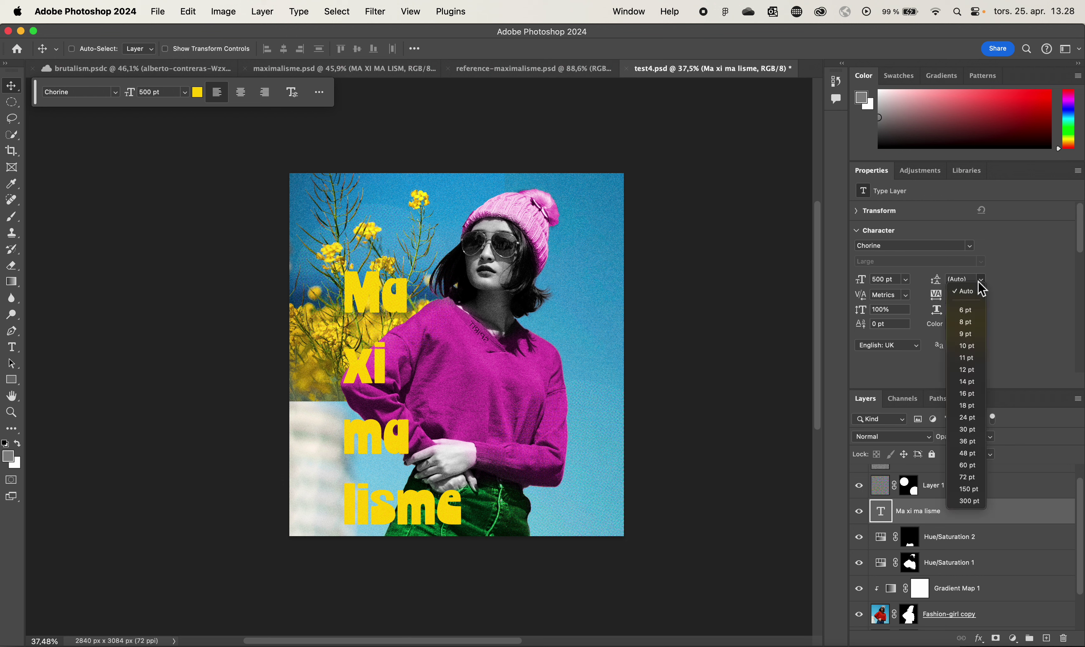
left_click(977, 502)
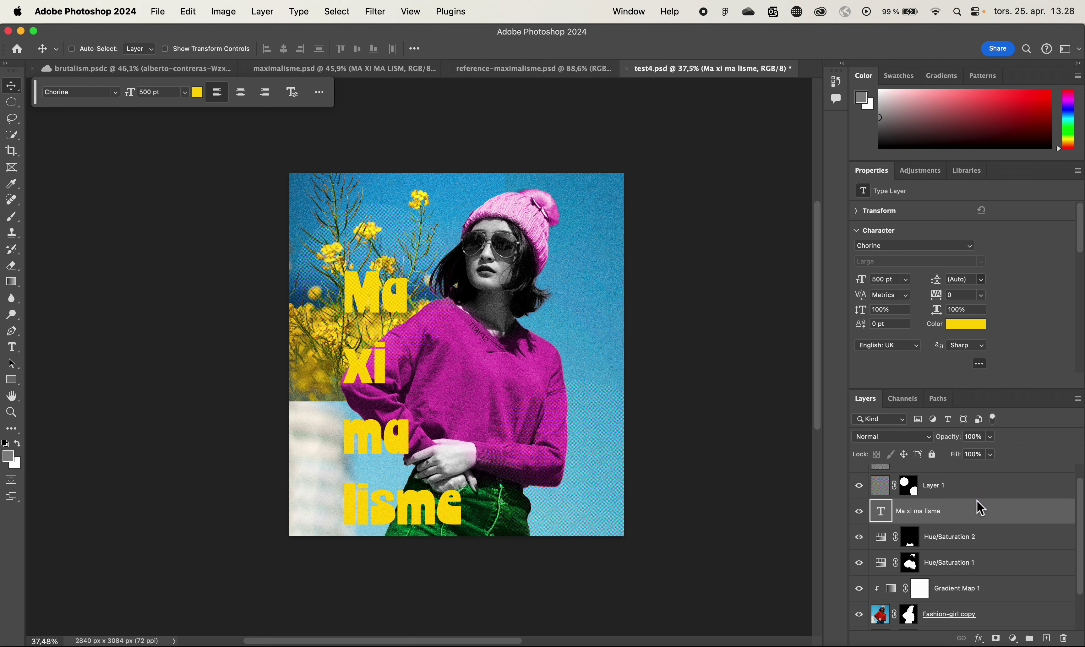
double_click(961, 280)
type("4")
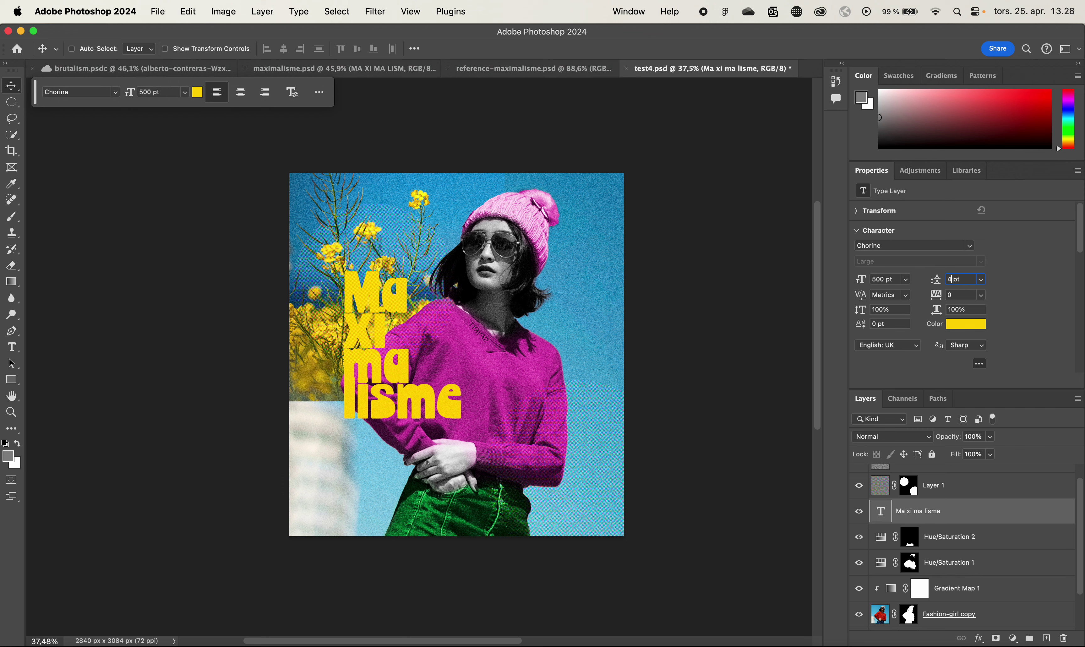
type("00")
key("Return")
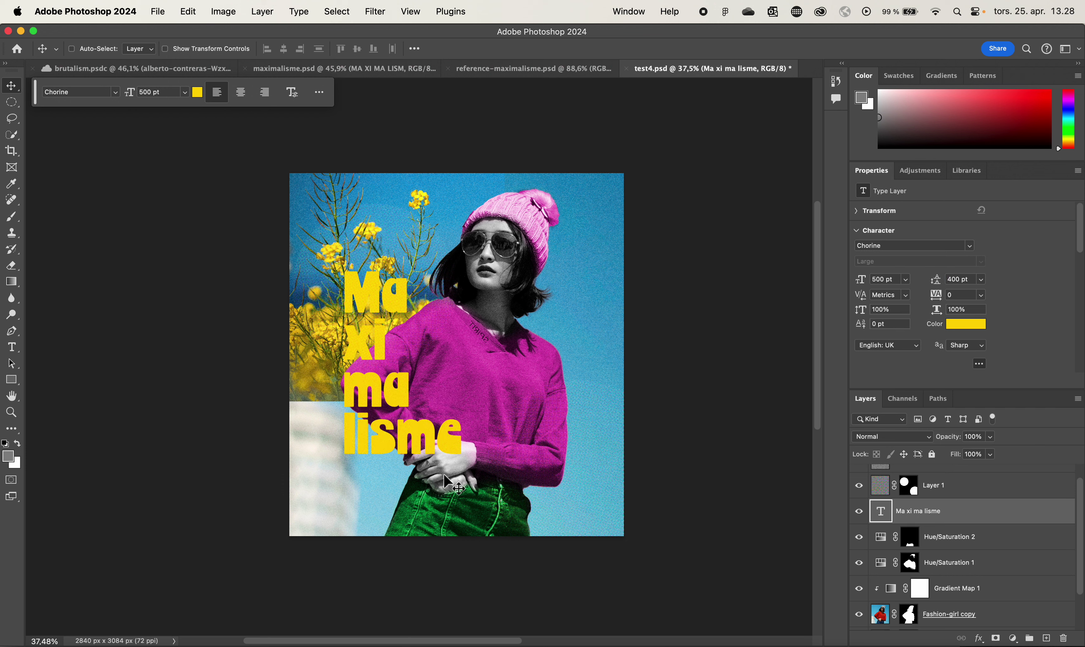
left_click_drag(423, 468, 412, 460)
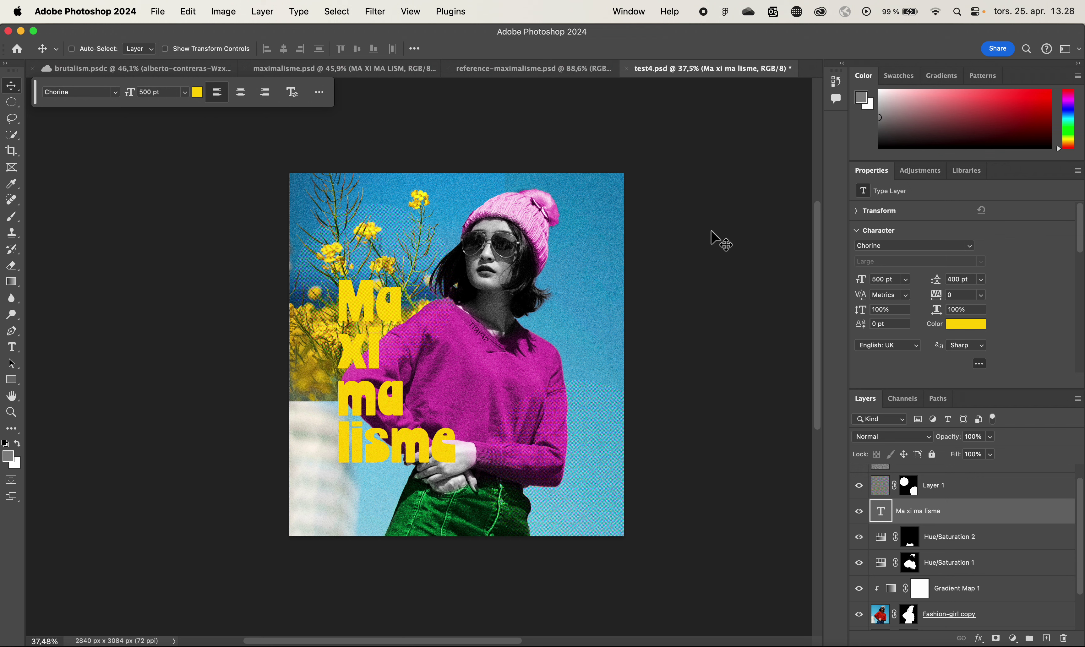
left_click_drag(441, 435, 445, 440)
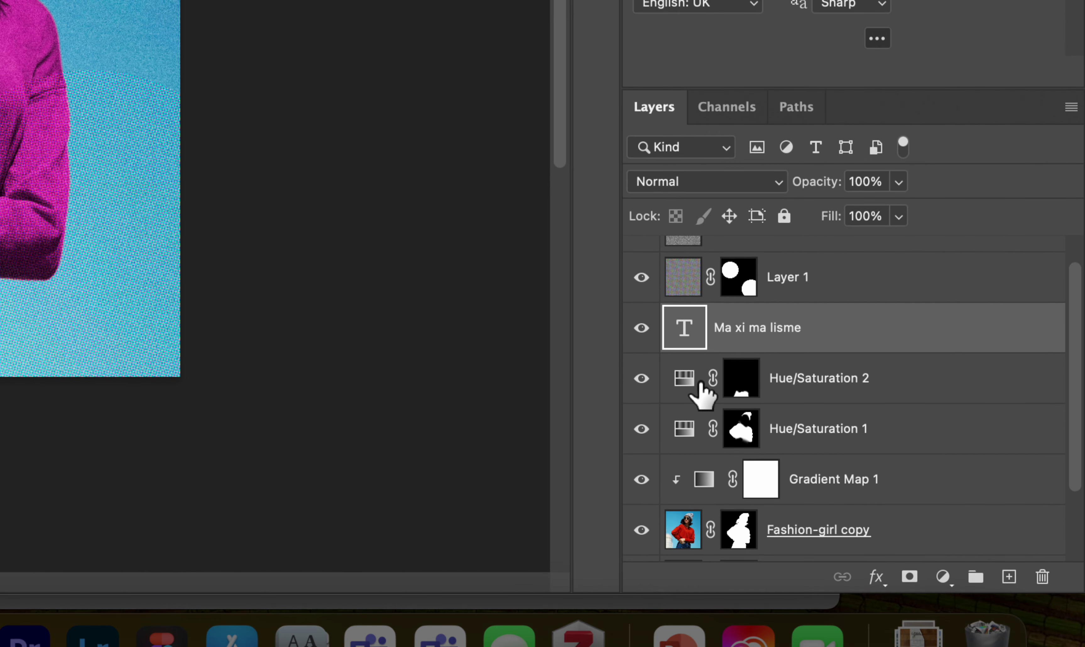
Duplicate the Ma xi ma lisme text layer and select the original beneath the copy
left_click_drag(684, 328, 1009, 577)
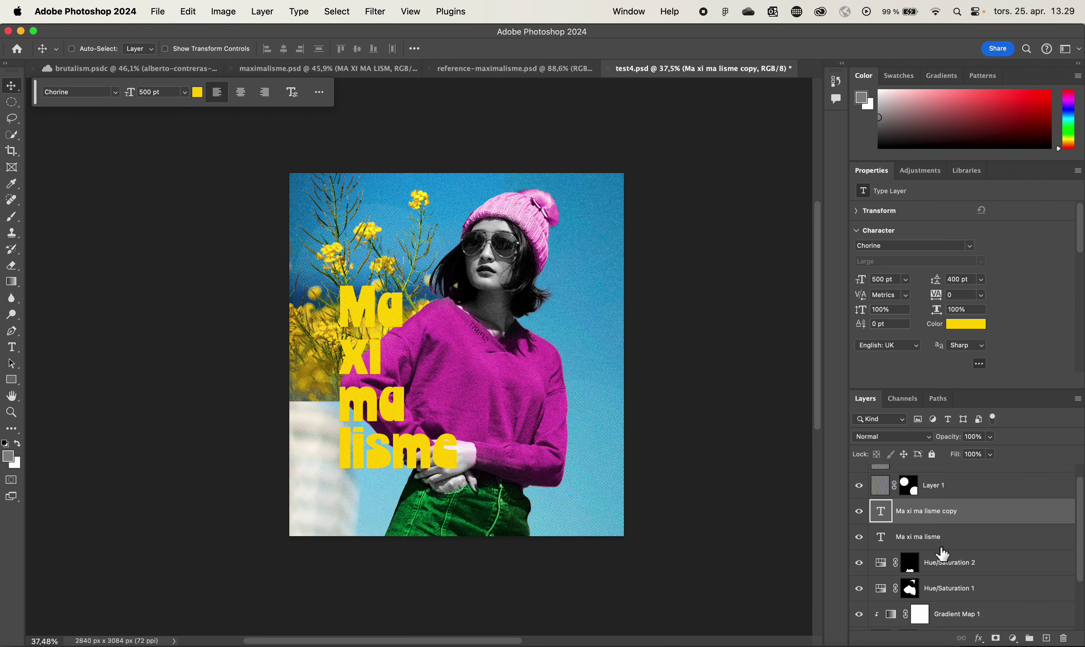
left_click(911, 540)
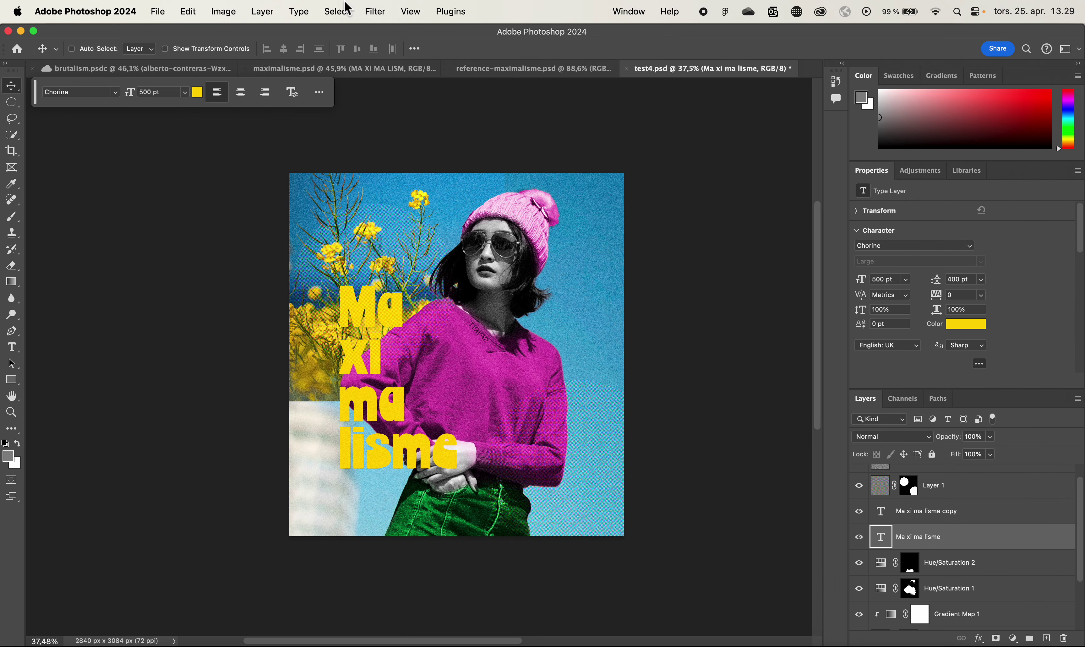
left_click(374, 12)
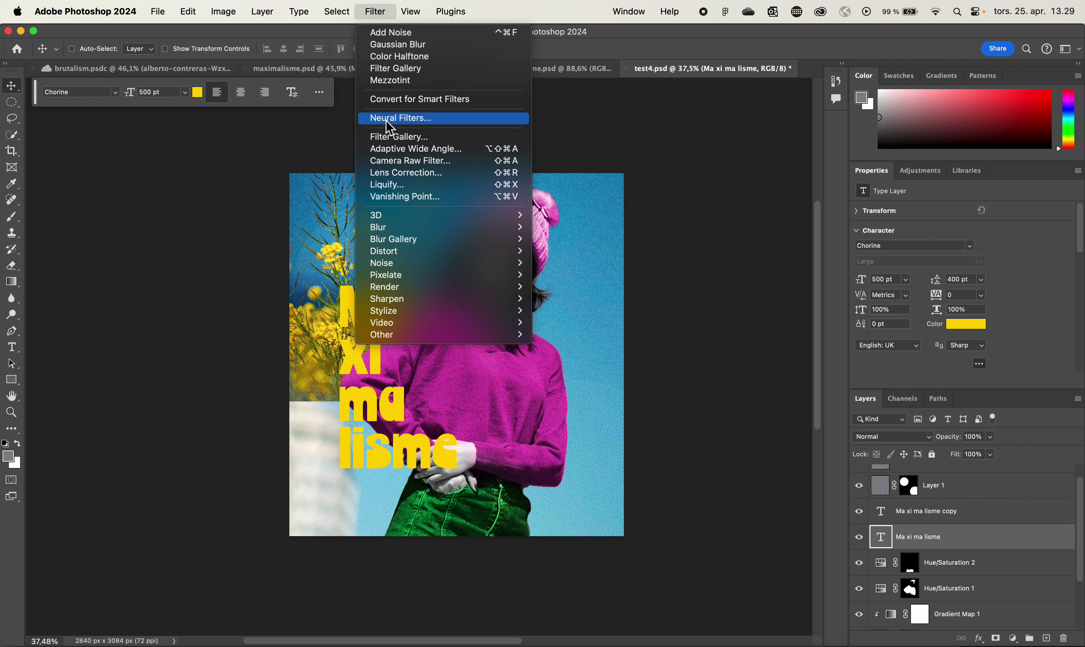
mouse_move(402, 229)
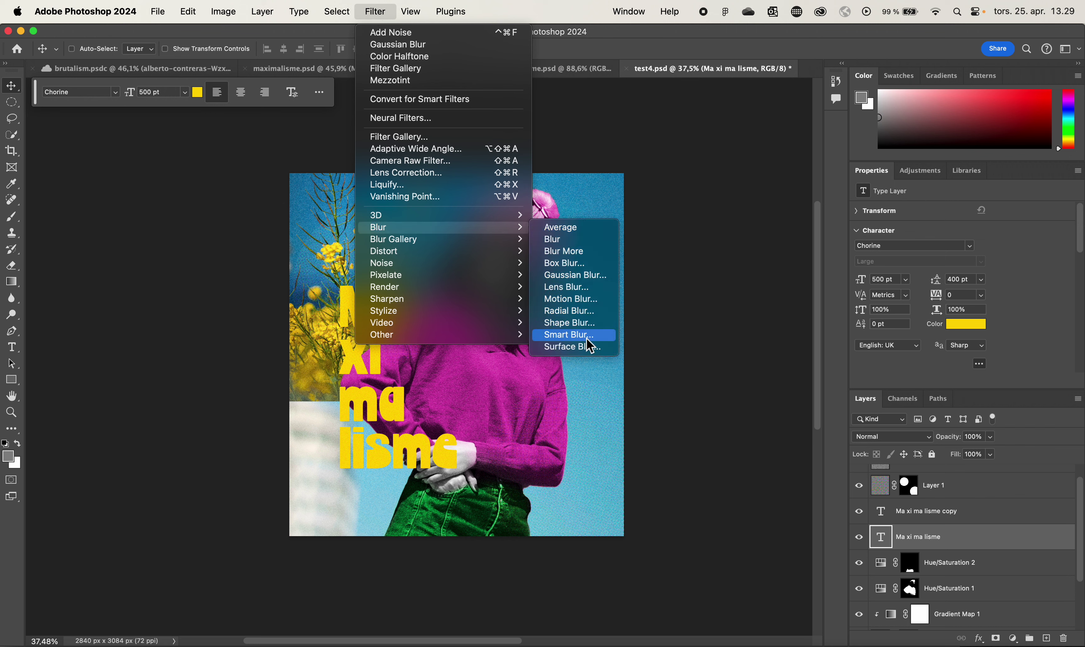
left_click(575, 277)
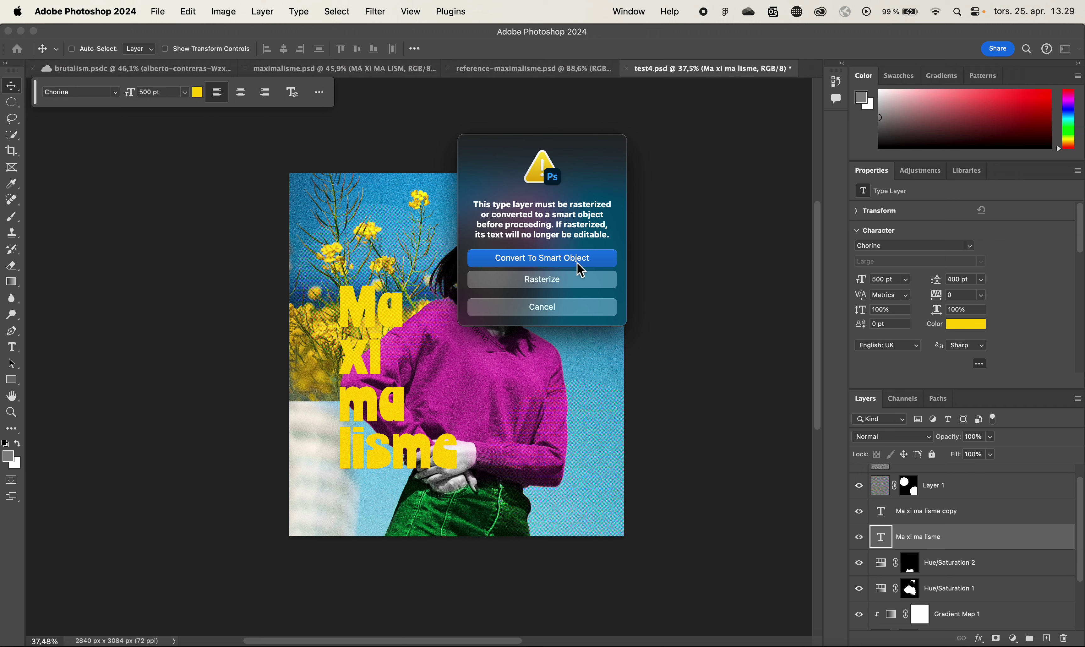
left_click(580, 264)
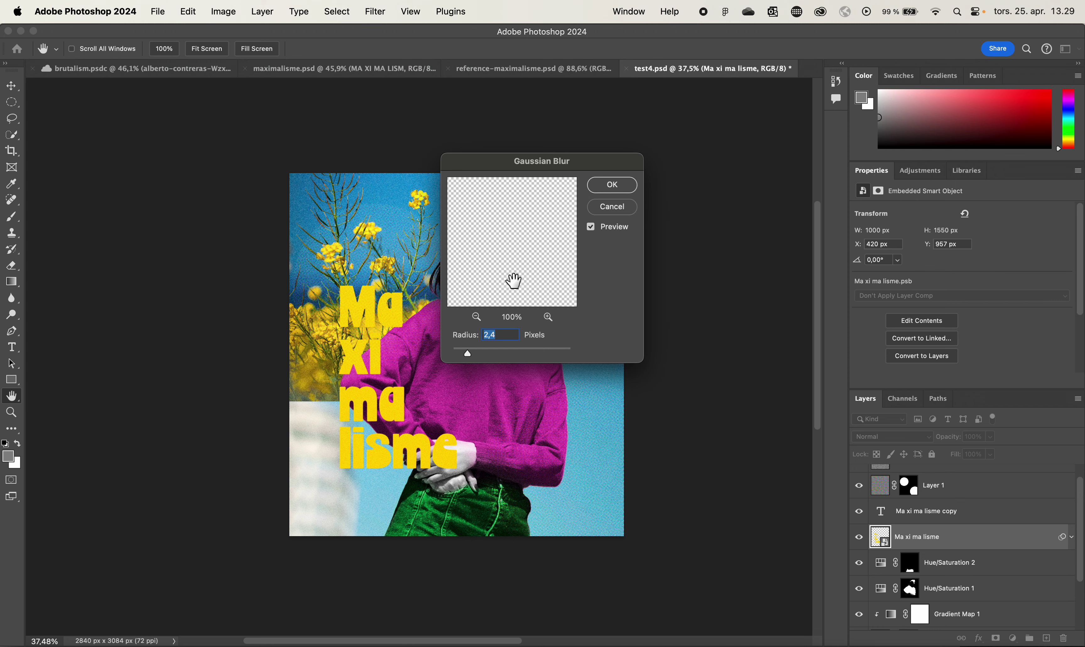
scroll(510, 280, "down", 10)
scroll(513, 281, "up", 7)
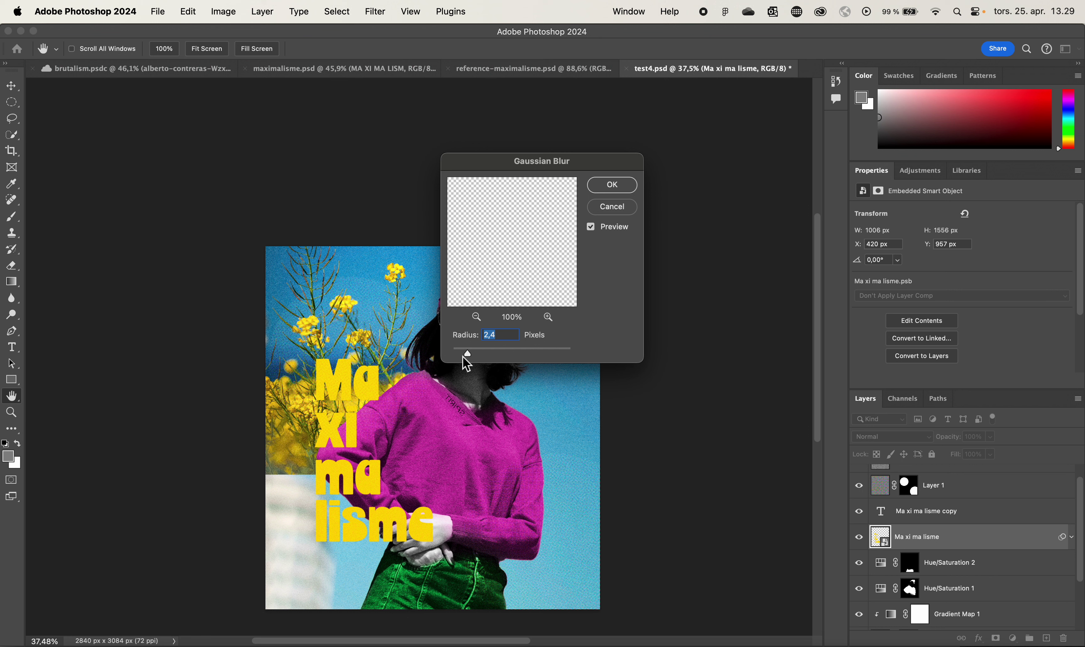
left_click_drag(471, 356, 481, 355)
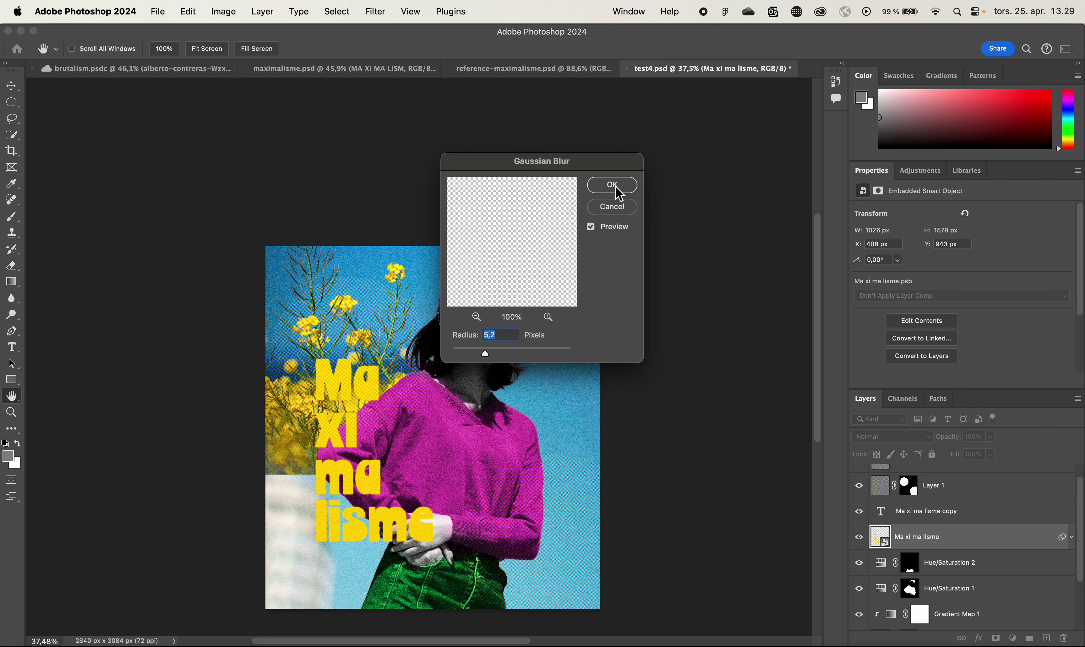
left_click(613, 207)
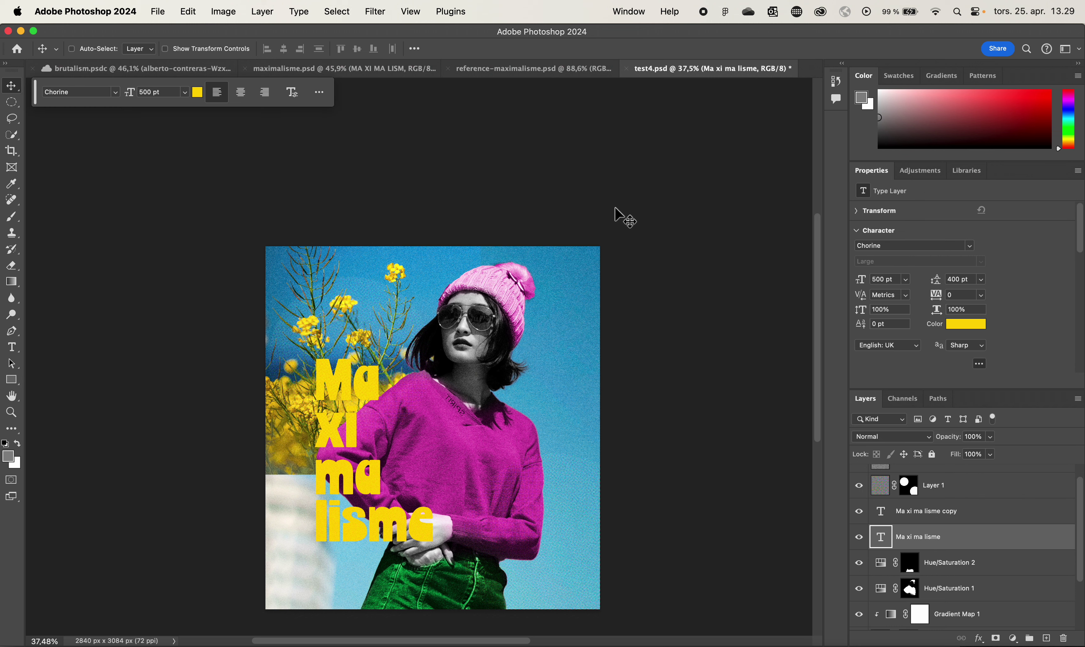
Change the text colour of the lower Ma xi ma lisme layer to dark brown #6e2e07
left_click(978, 328)
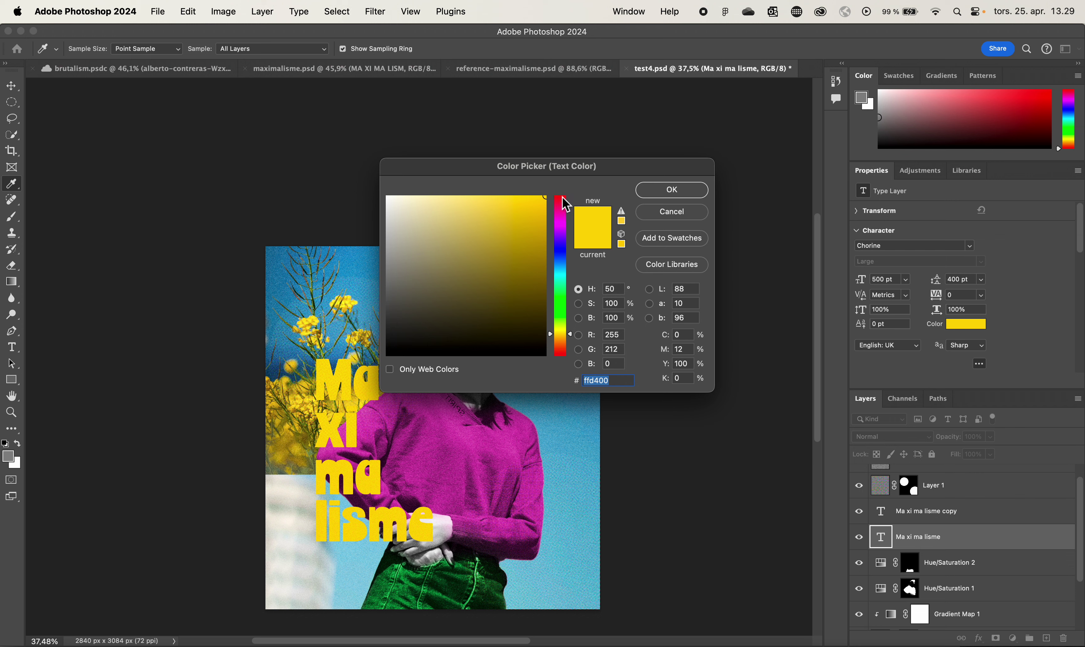
left_click_drag(566, 204, 558, 346)
left_click_drag(525, 304, 535, 287)
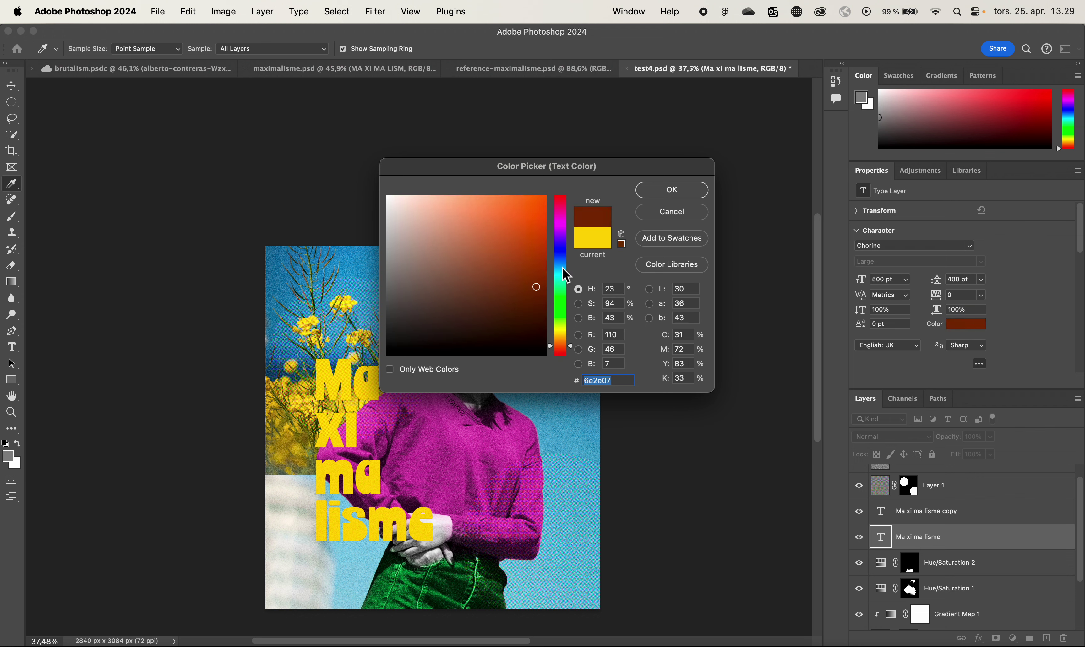
left_click(672, 190)
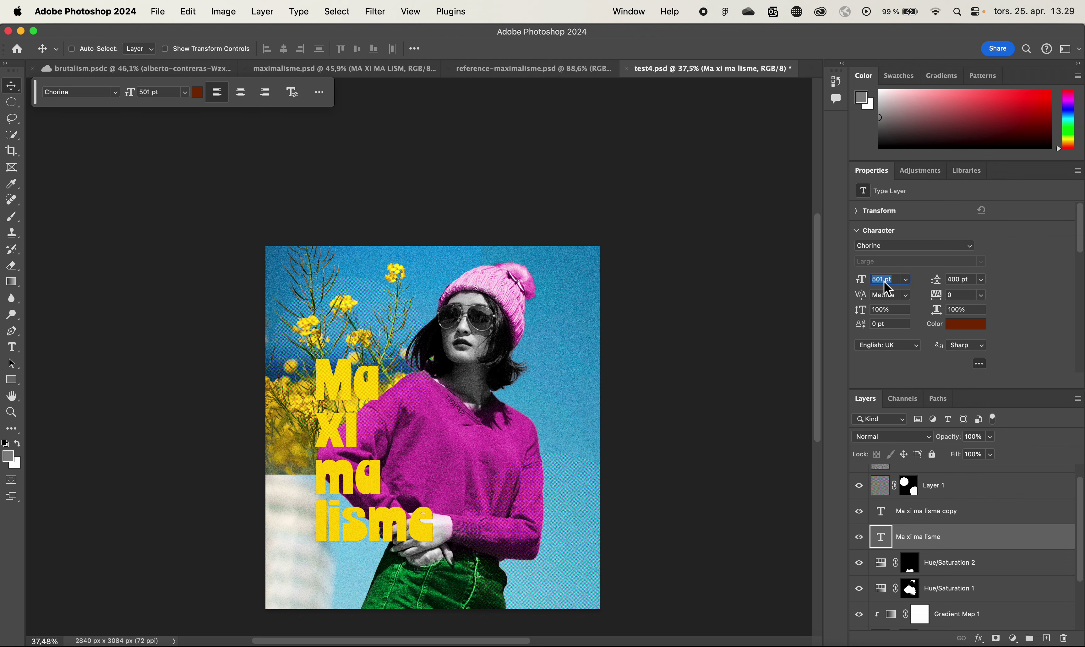
Increase the lower brown text layer's font size to 513 pt
key("Up")
key("Up")
key("Up")
key("Up")
key("Up")
key("Up")
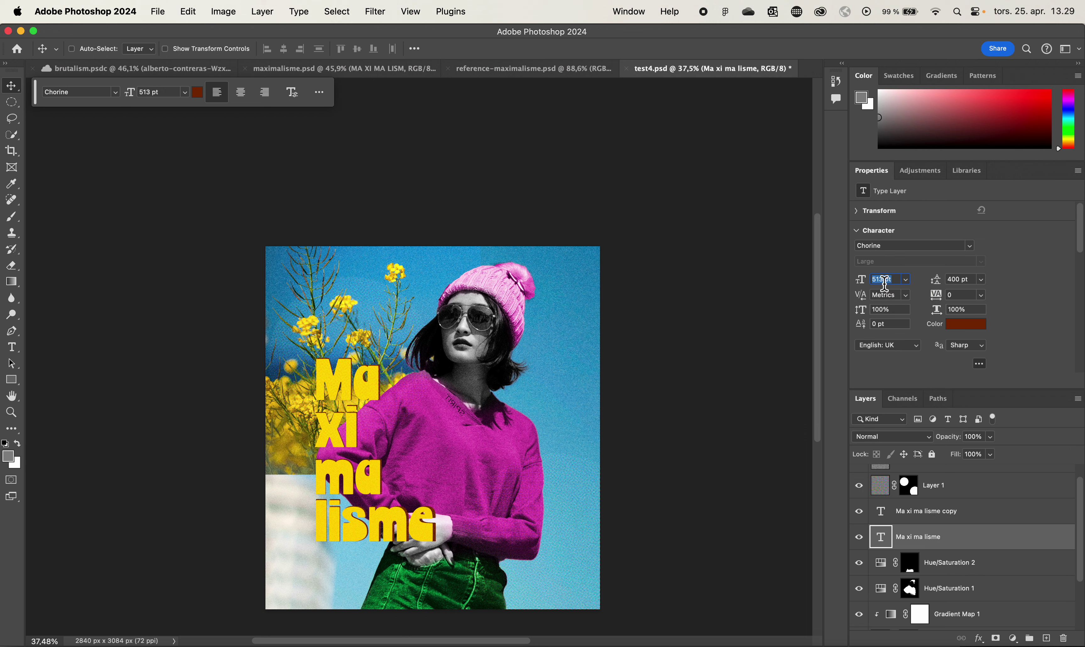